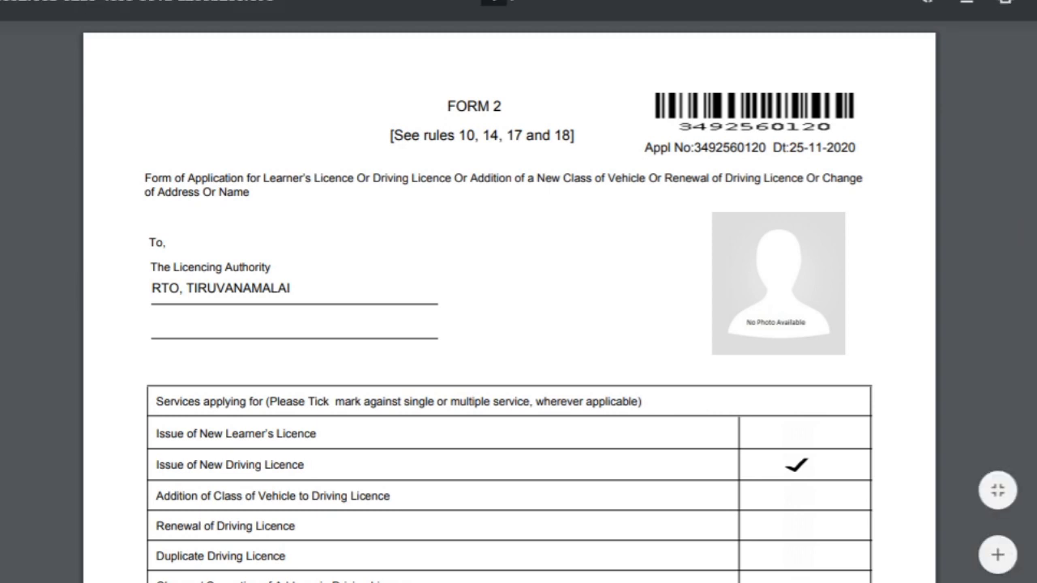
# Page through Form 2 to the page listing the required documents
pyautogui.press('Right')
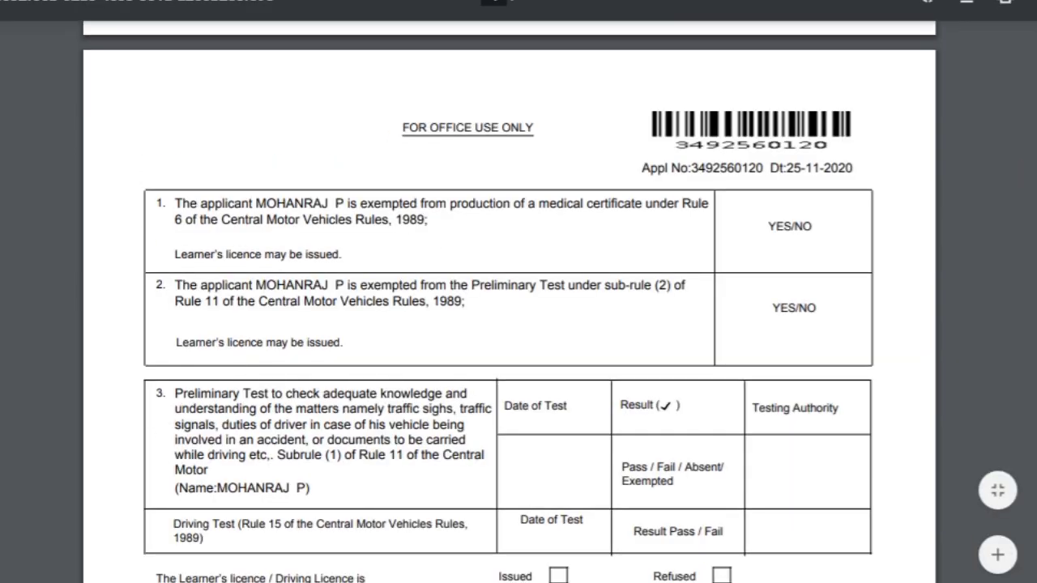
pyautogui.press('Right')
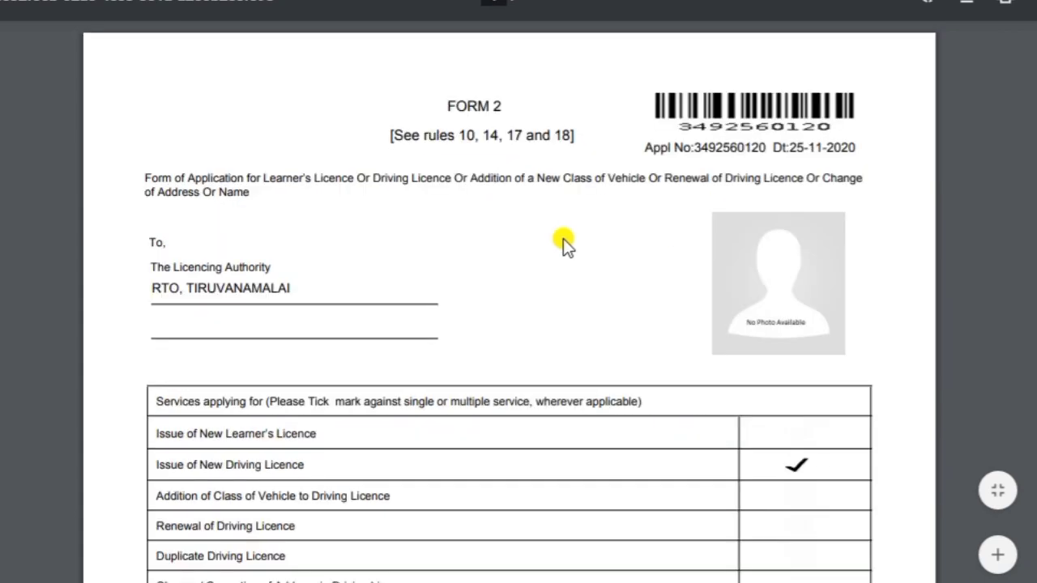
pyautogui.rightClick(563, 238)
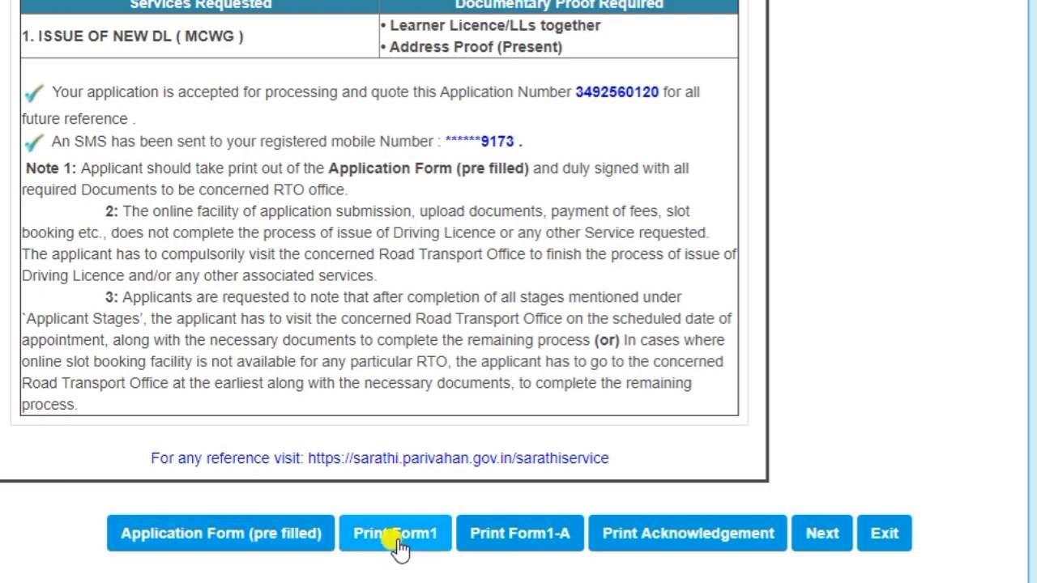
# Open and scroll through the CMV Form 1 physical-fitness declaration PDF
pyautogui.click(397, 535)
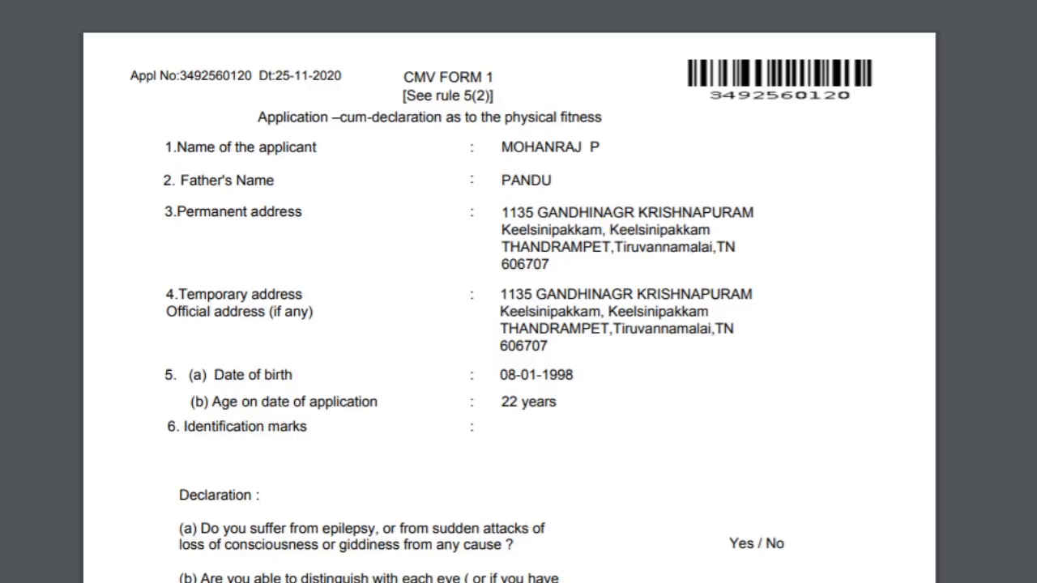
pyautogui.scroll(-3, 509, 308)
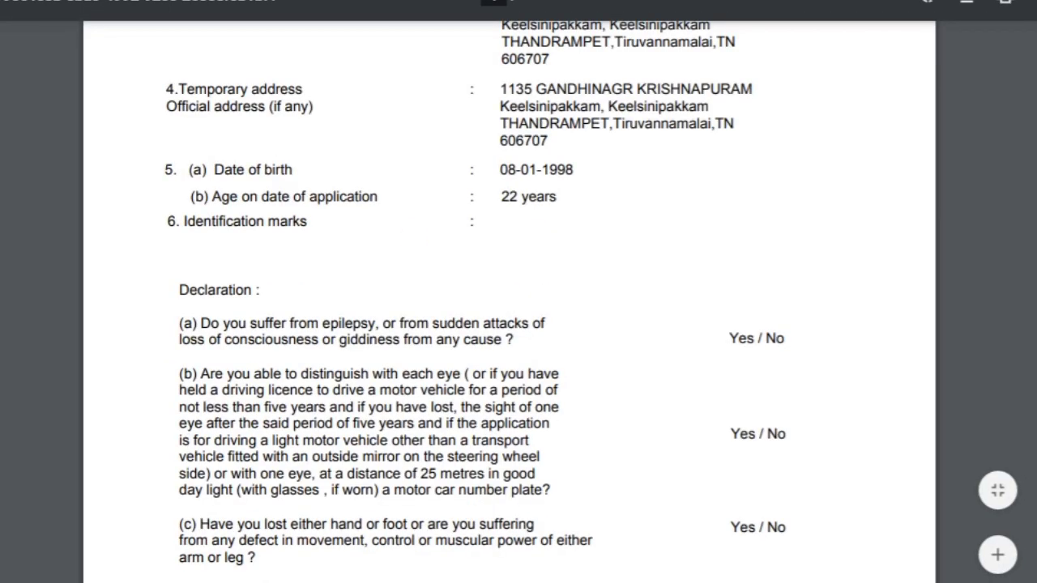
pyautogui.scroll(-3, 518, 324)
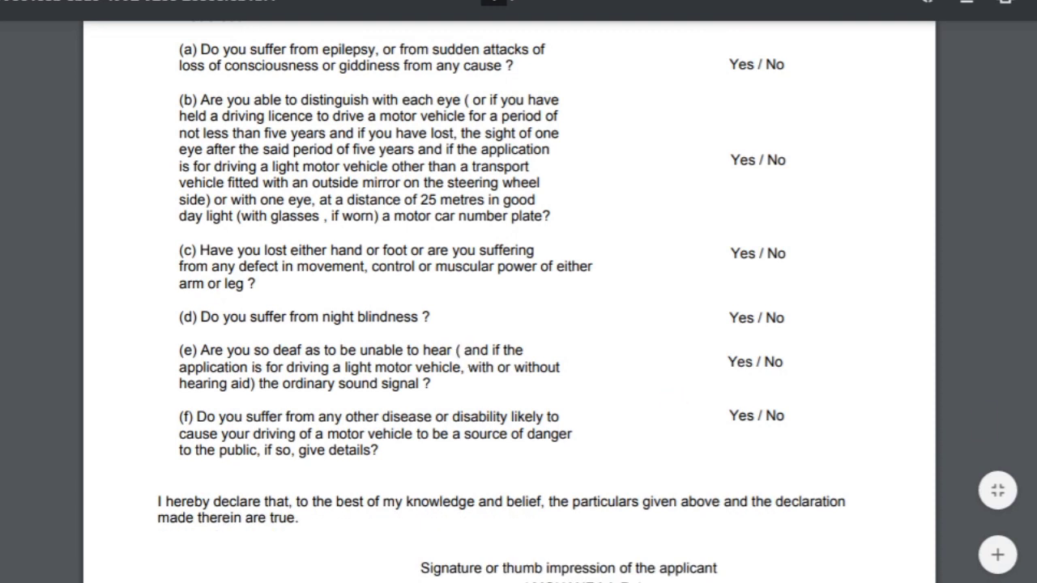
pyautogui.scroll(-1, 518, 324)
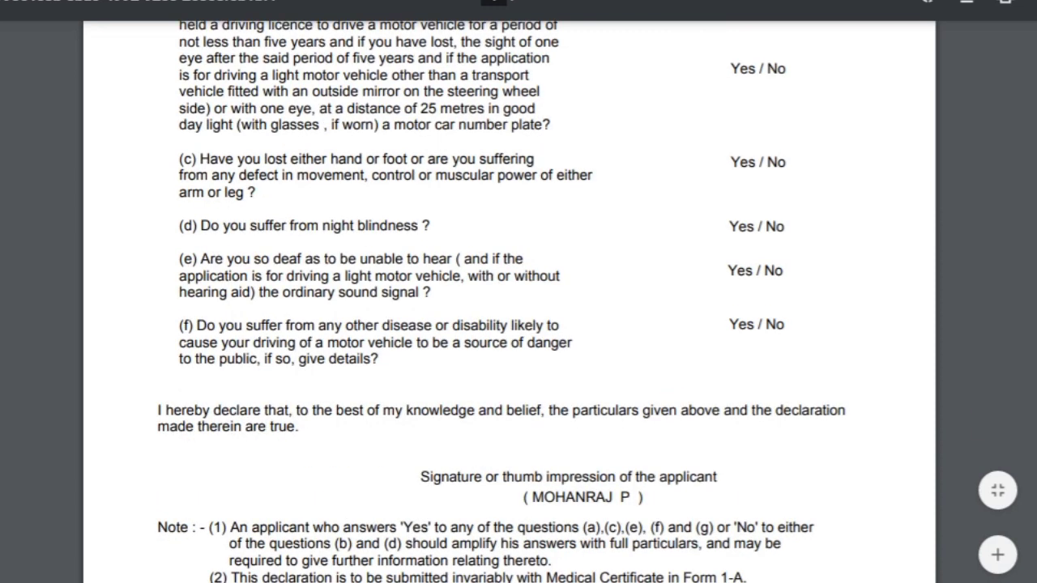
pyautogui.scroll(6, 752, 389)
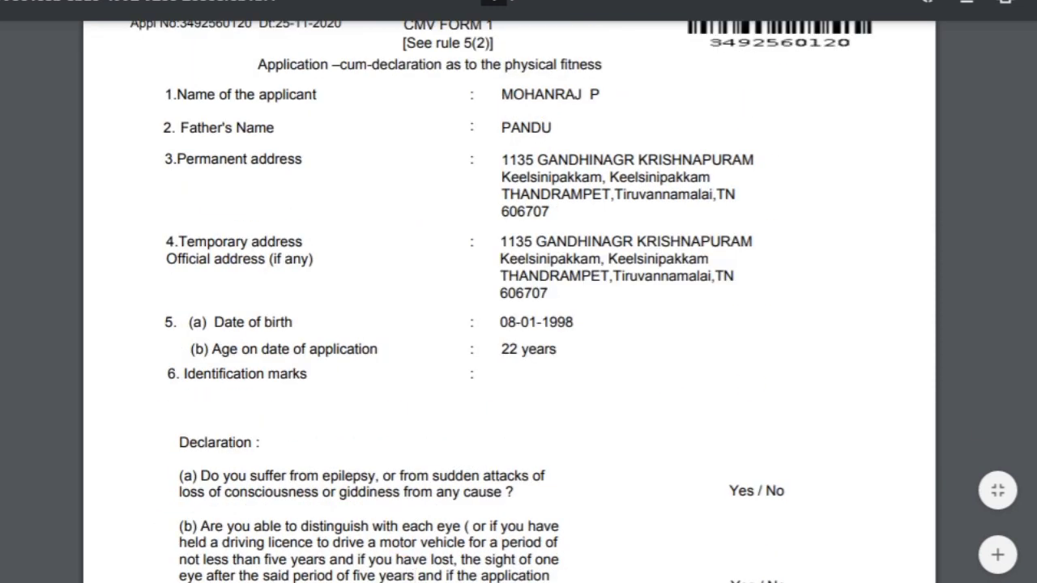
pyautogui.scroll(1, 783, 361)
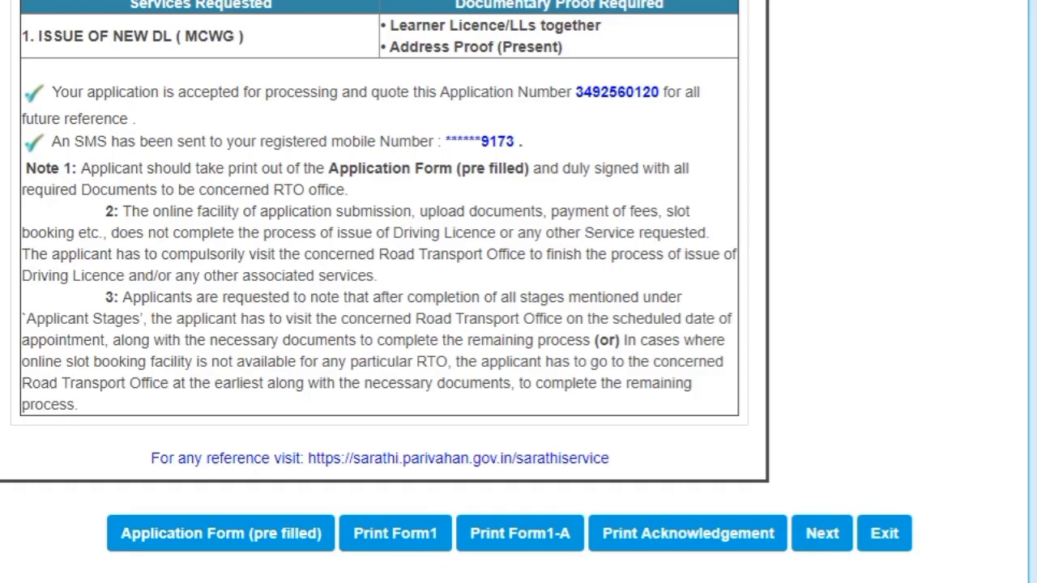
# Review the Form 1-A medical certificate PDF, then bring up the printable acknowledgement
pyautogui.click(521, 532)
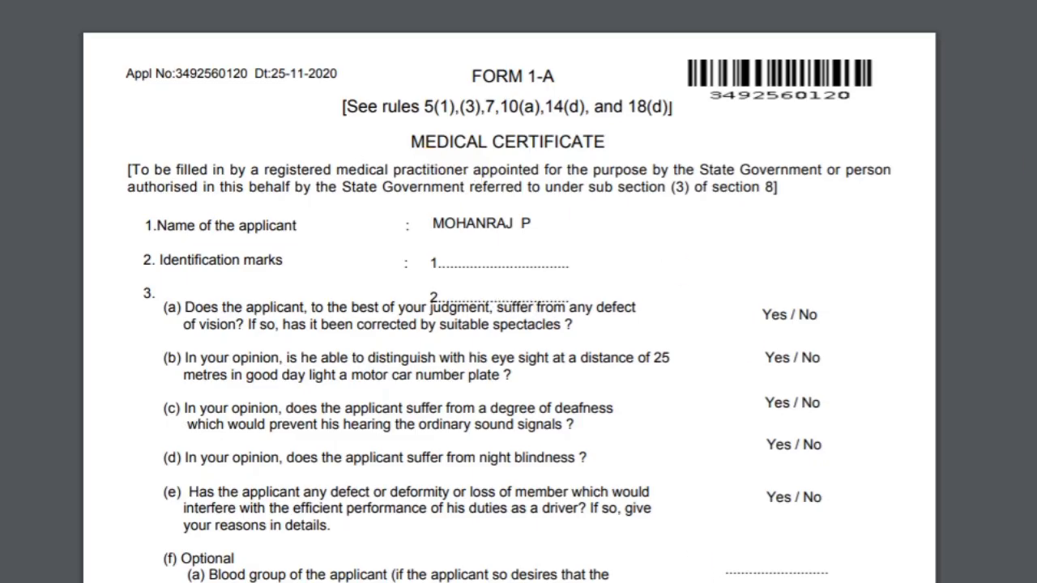
pyautogui.scroll(-5, 518, 307)
pyautogui.scroll(-3, 518, 308)
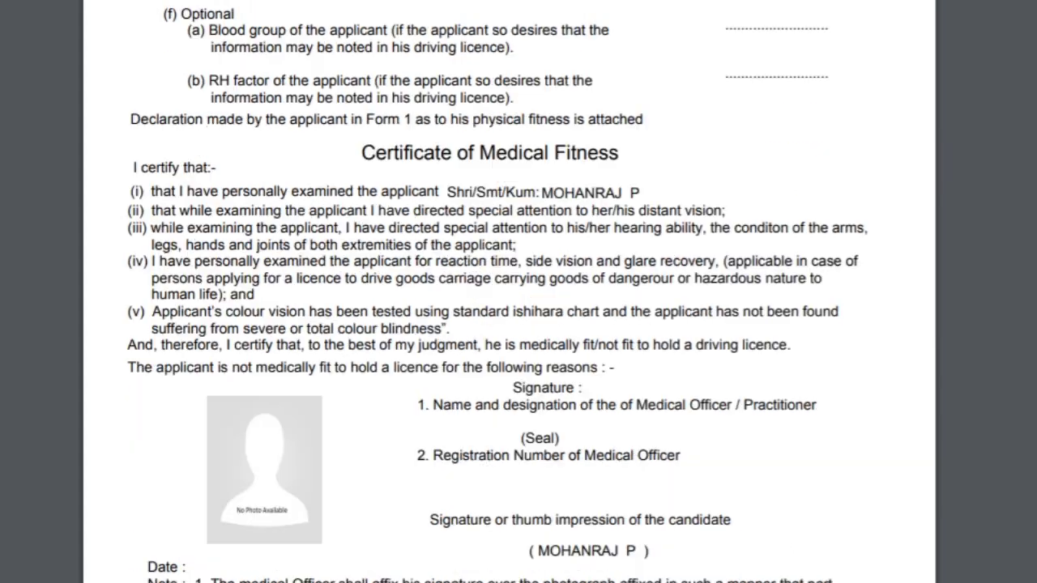
pyautogui.scroll(-1, 518, 307)
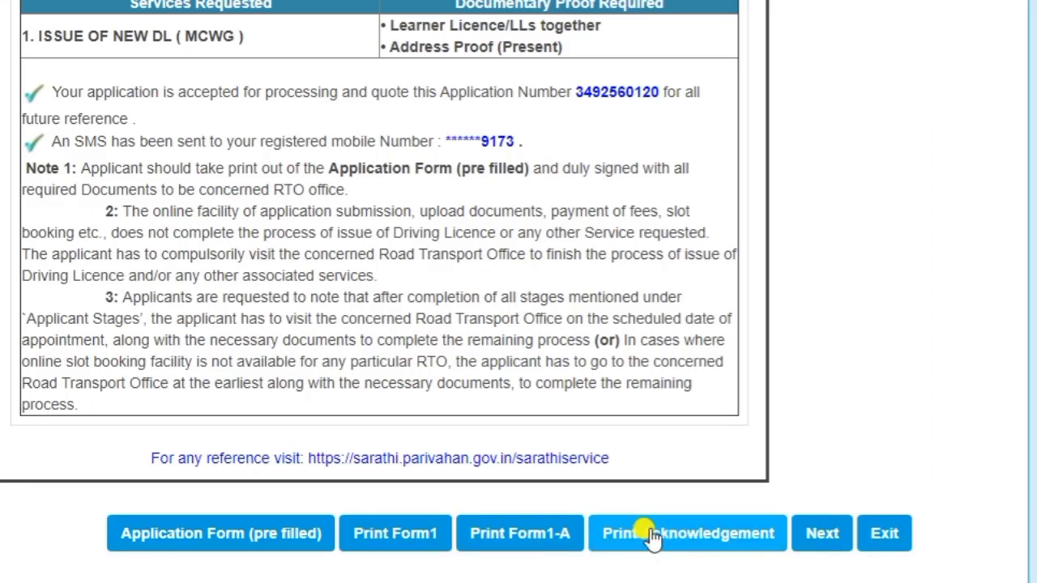
pyautogui.click(652, 531)
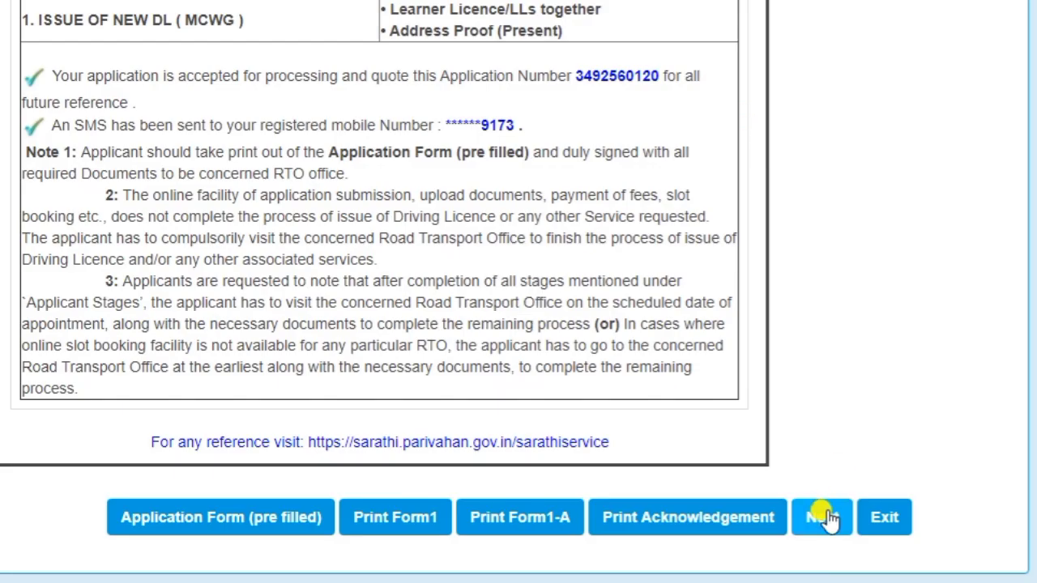
# Check the Application Status stages: application details completed, fee payment pending
pyautogui.click(826, 518)
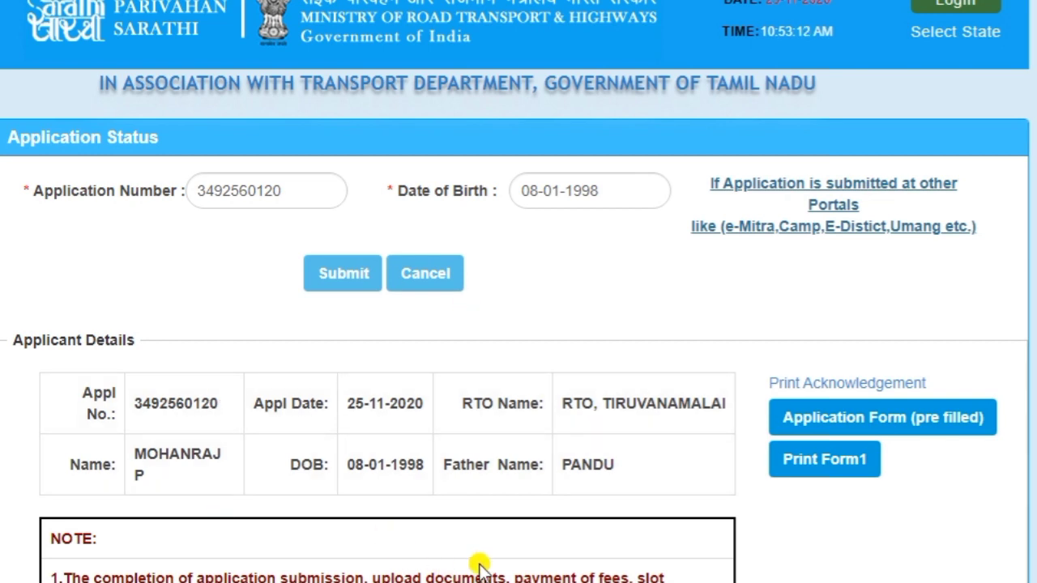
pyautogui.scroll(-7, 518, 292)
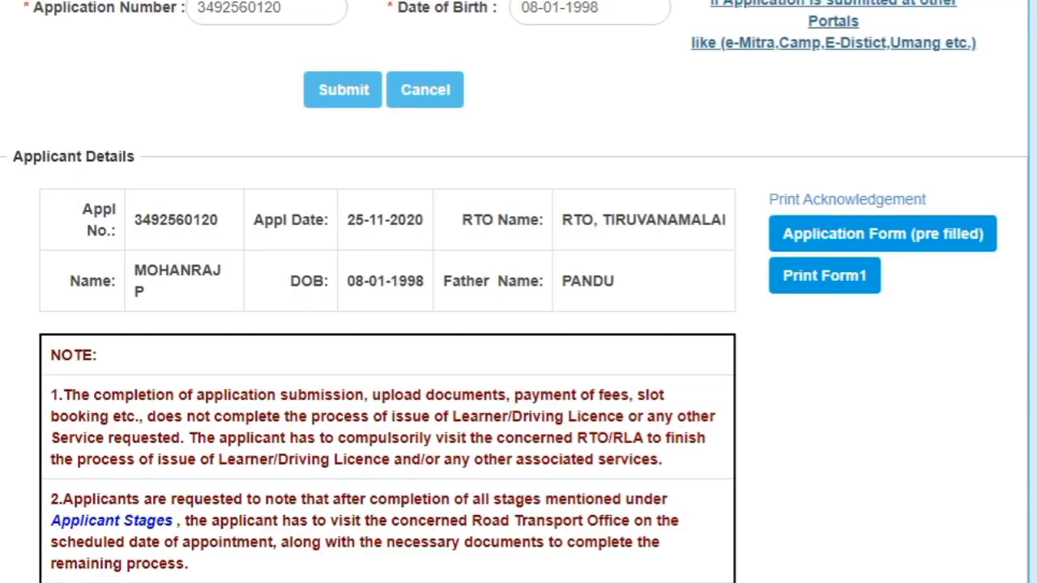
pyautogui.scroll(-3, 518, 292)
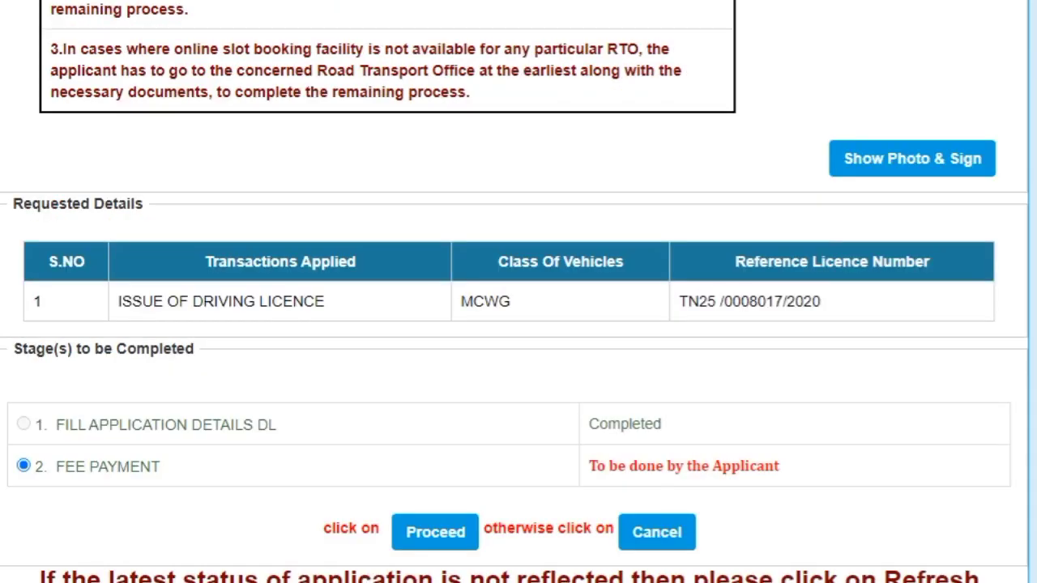
pyautogui.scroll(-4, 518, 291)
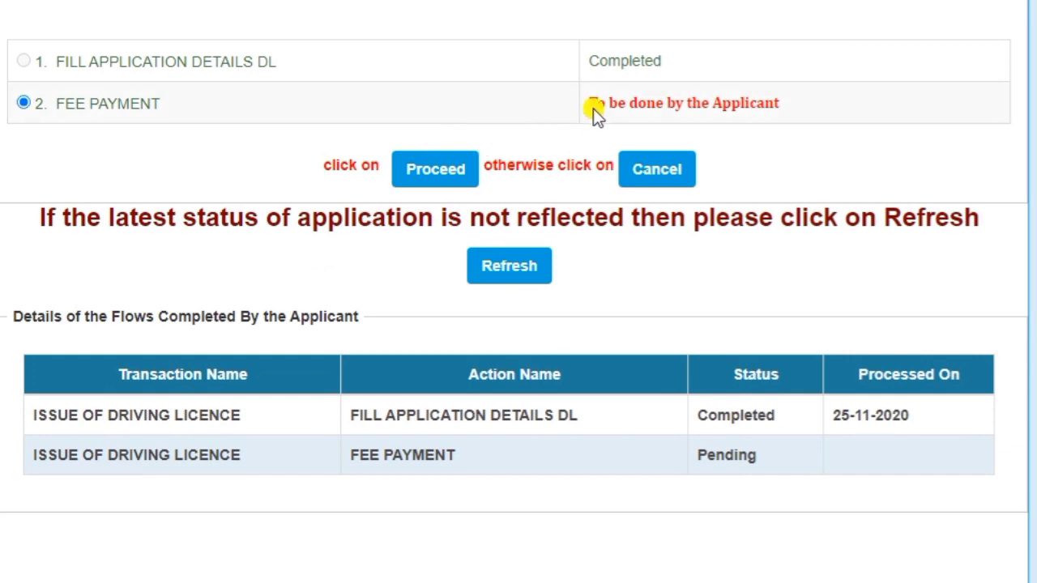
pyautogui.moveTo(587, 102); pyautogui.dragTo(781, 103)
pyautogui.click(767, 179)
# Proceed from the Stage(s) table to the Application Fee for LL/DL Test page
pyautogui.scroll(-1, 1030, 478)
pyautogui.scroll(-1, 514, 303)
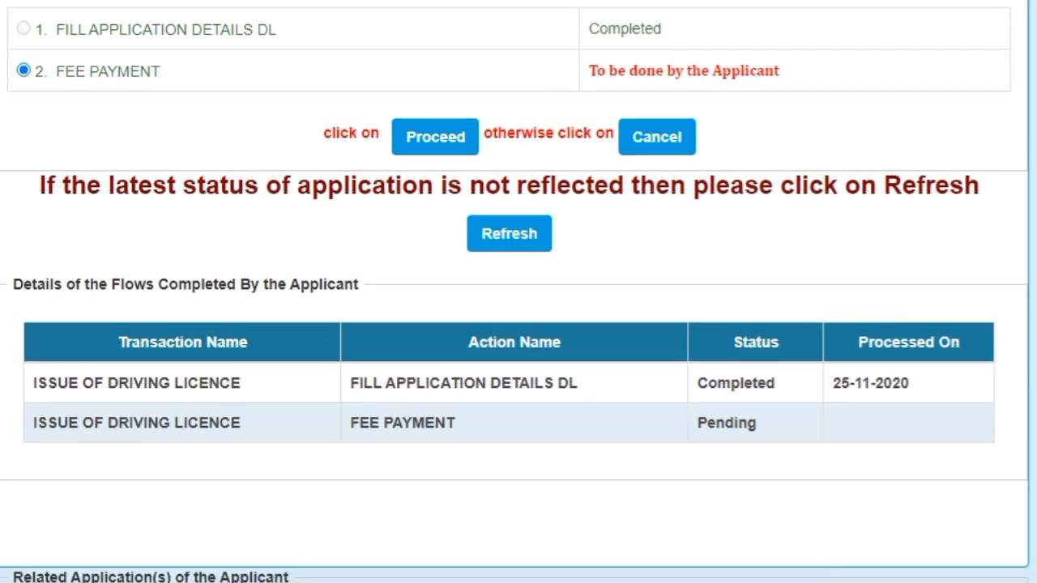
pyautogui.click(410, 141)
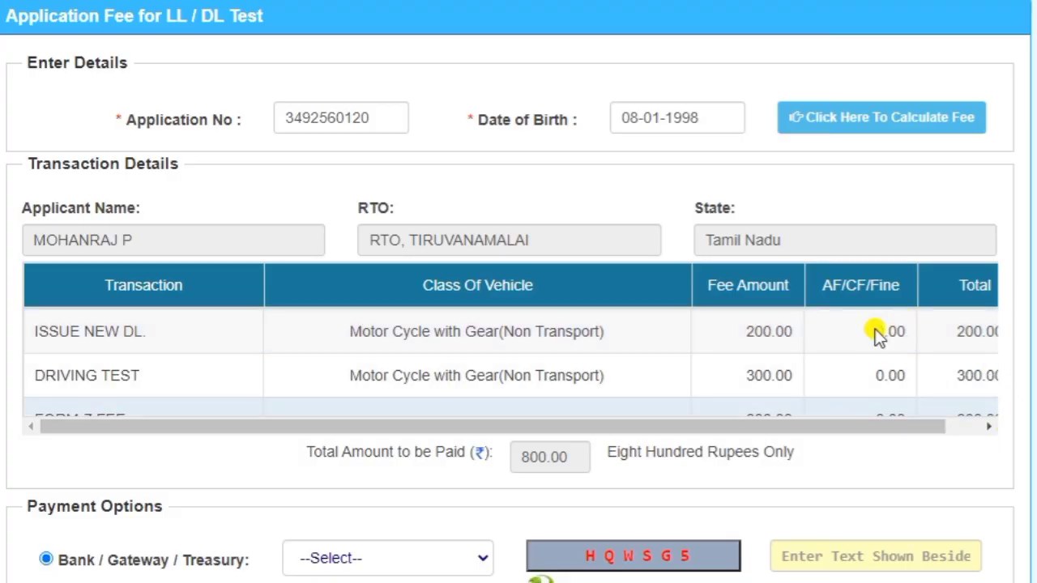
# Review the 800.00 rupee fee table and available banks, then choose Pay Later
pyautogui.moveTo(707, 426); pyautogui.dragTo(918, 425)
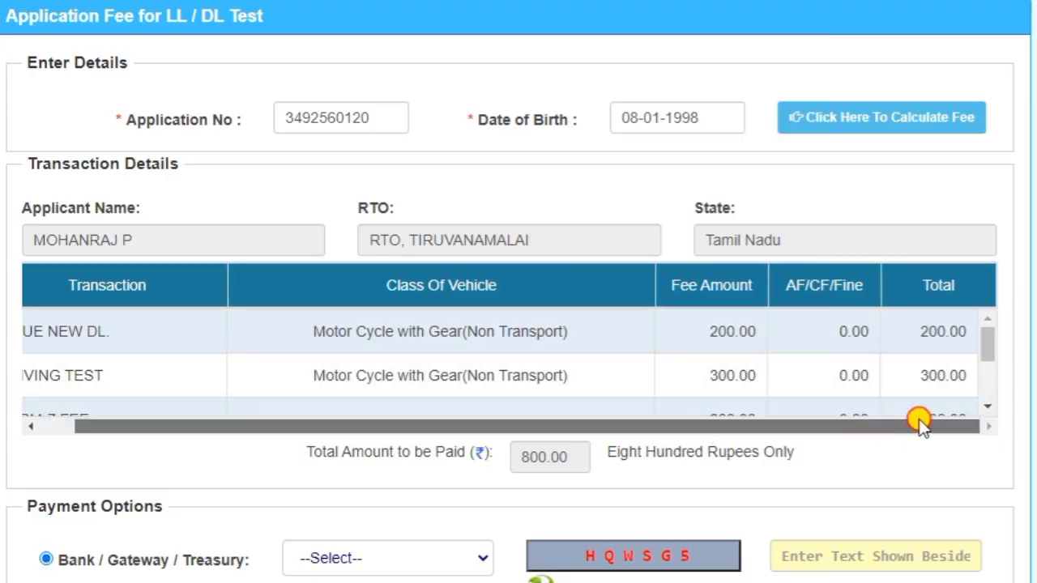
pyautogui.moveTo(983, 347); pyautogui.dragTo(995, 415)
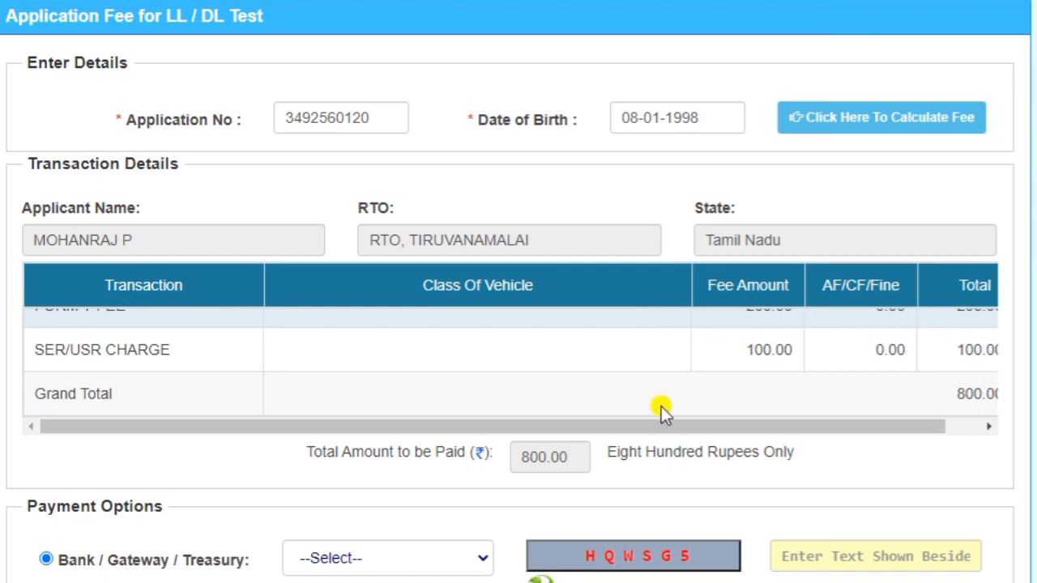
pyautogui.scroll(5, 409, 377)
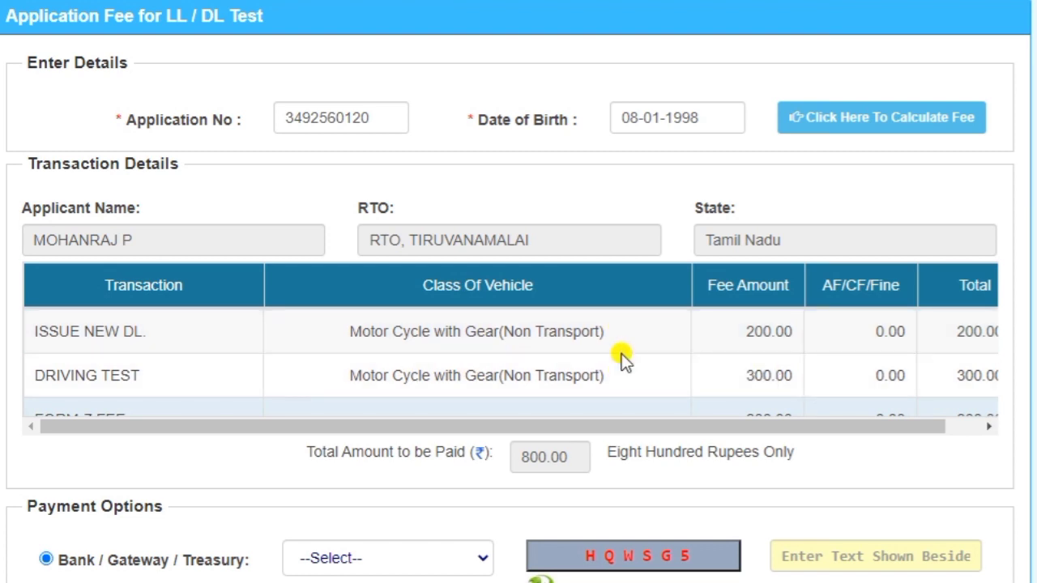
pyautogui.scroll(-3, 624, 356)
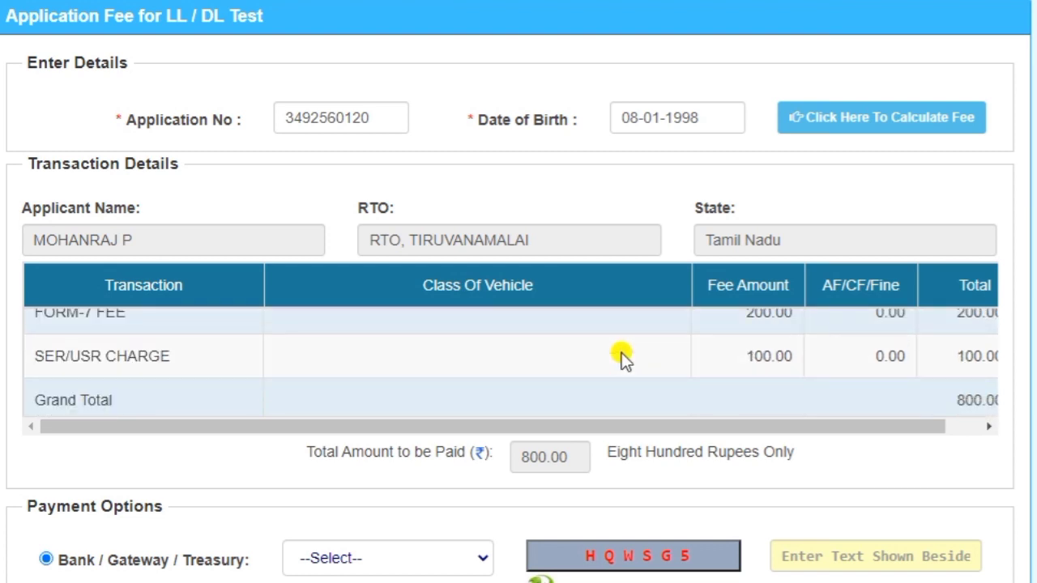
pyautogui.scroll(-1, 664, 363)
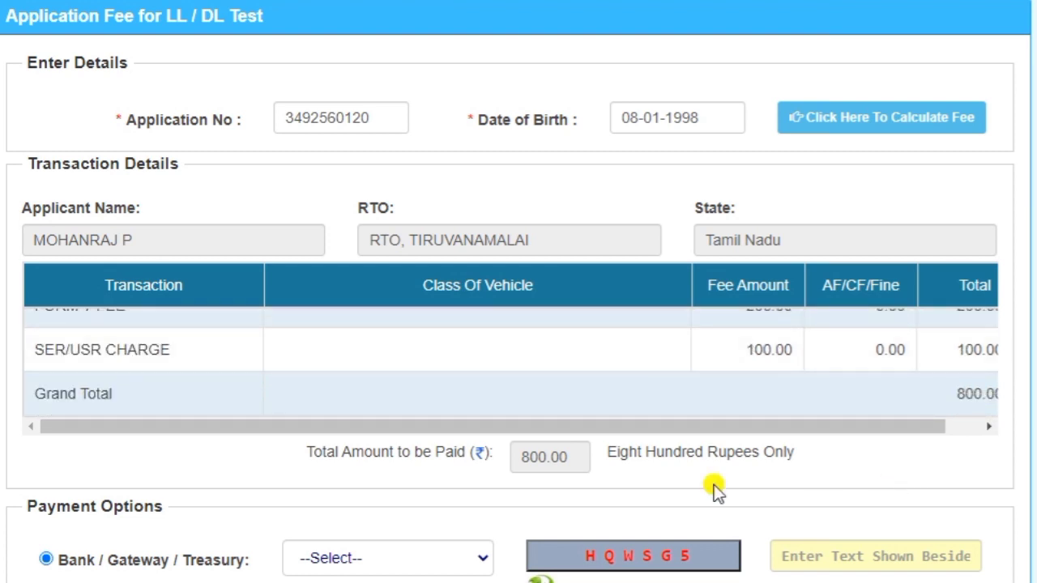
pyautogui.scroll(-3, 793, 475)
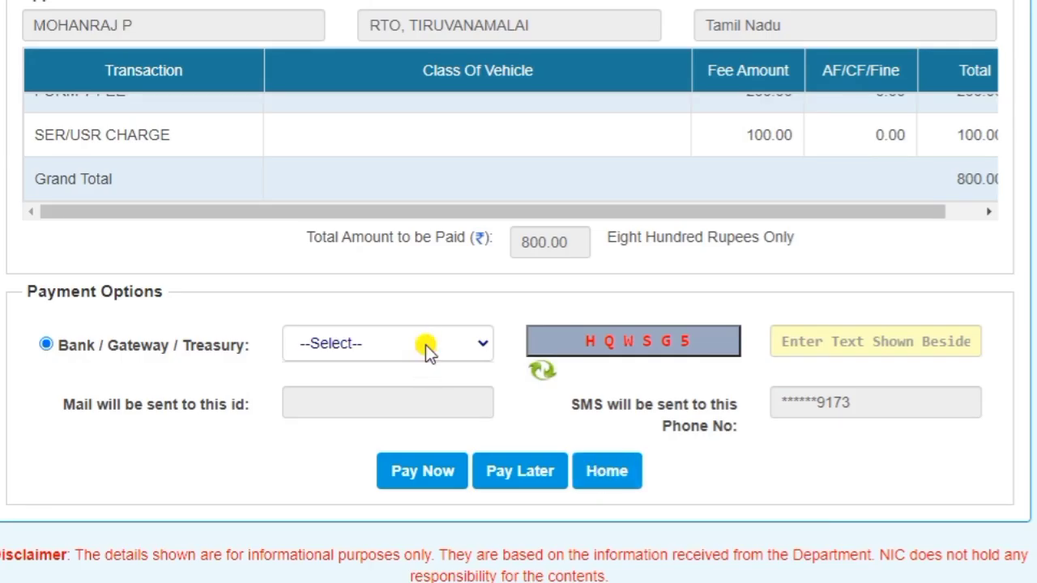
pyautogui.click(425, 345)
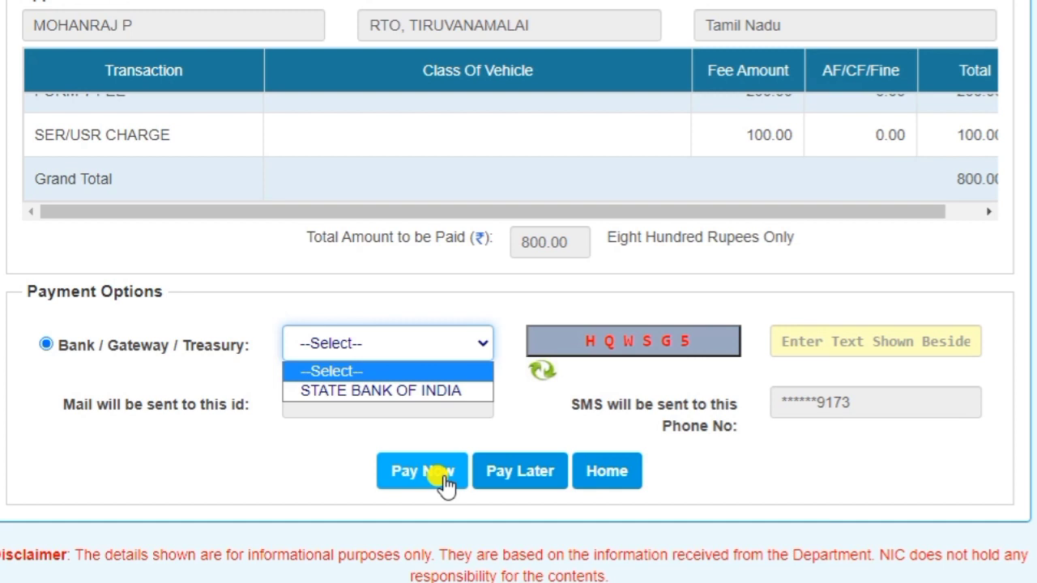
pyautogui.click(530, 475)
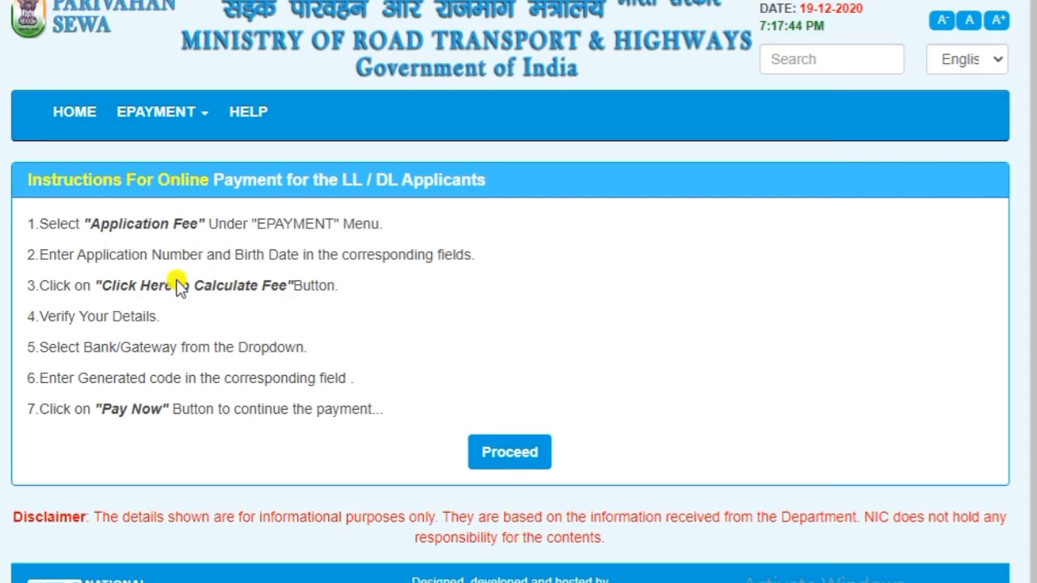
# Open the LL/DL fee form and enter the applicant's application number
pyautogui.click(510, 455)
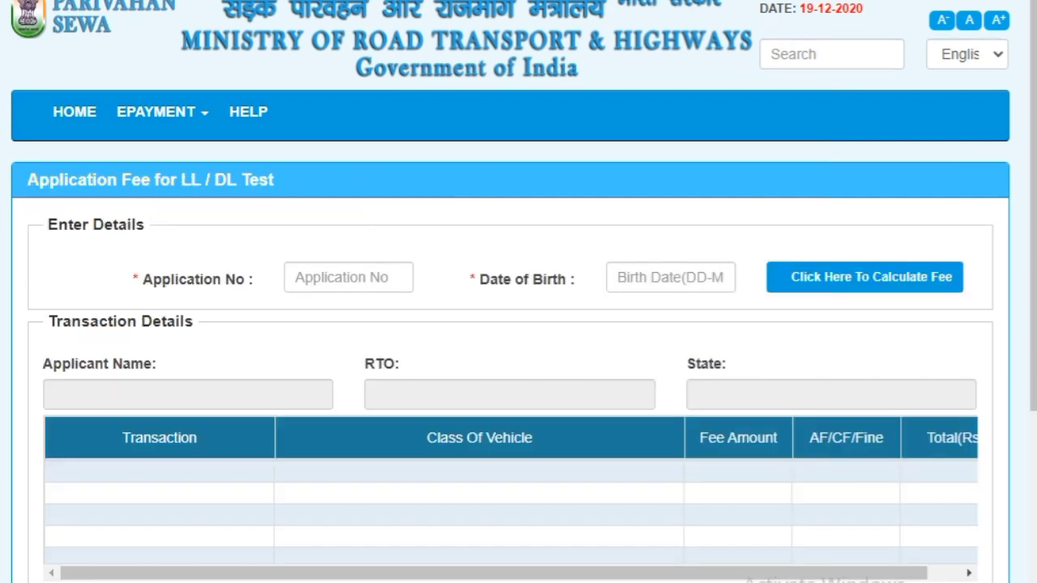
pyautogui.click(357, 281)
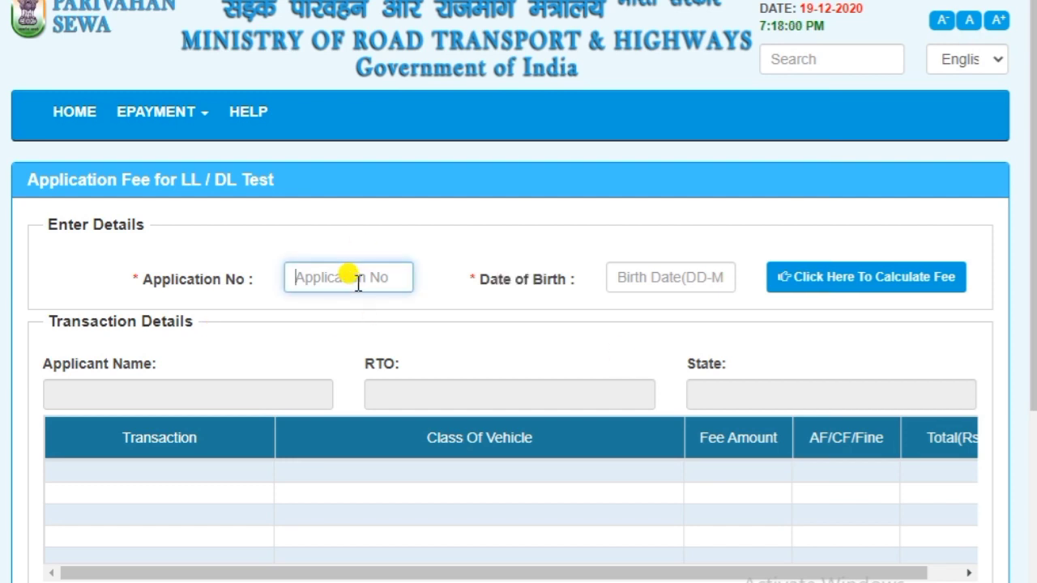
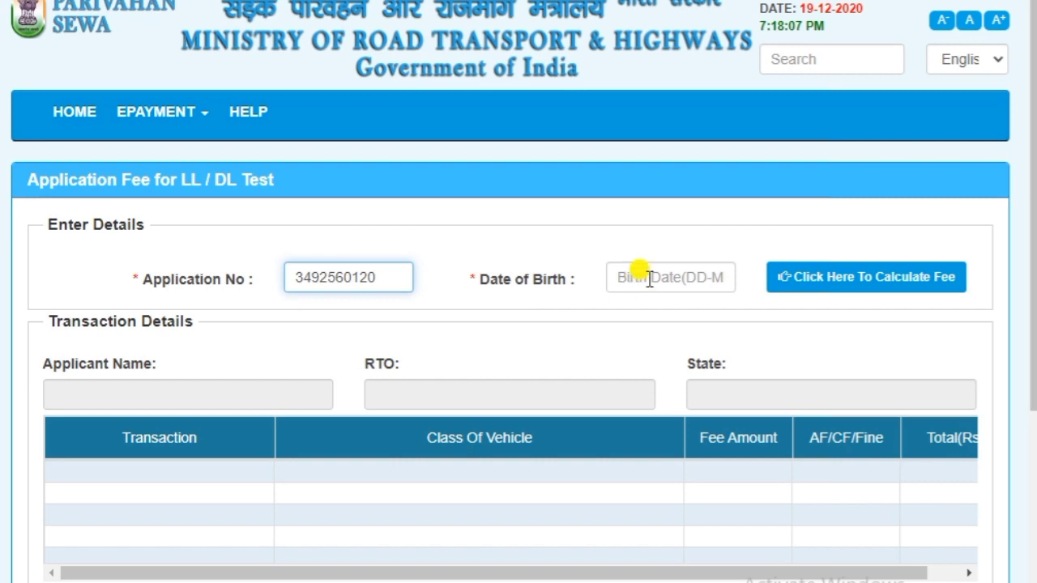
# Set the date of birth to 8 January 1998 and calculate the 800.00 fee
pyautogui.click(648, 278)
pyautogui.click(785, 314)
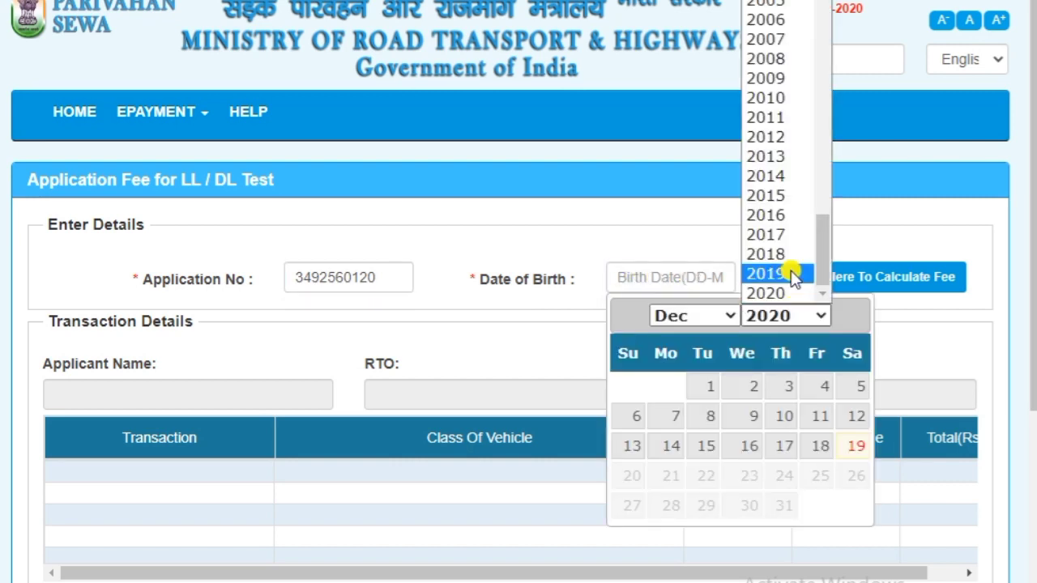
pyautogui.scroll(7, 789, 272)
pyautogui.scroll(-4, 787, 259)
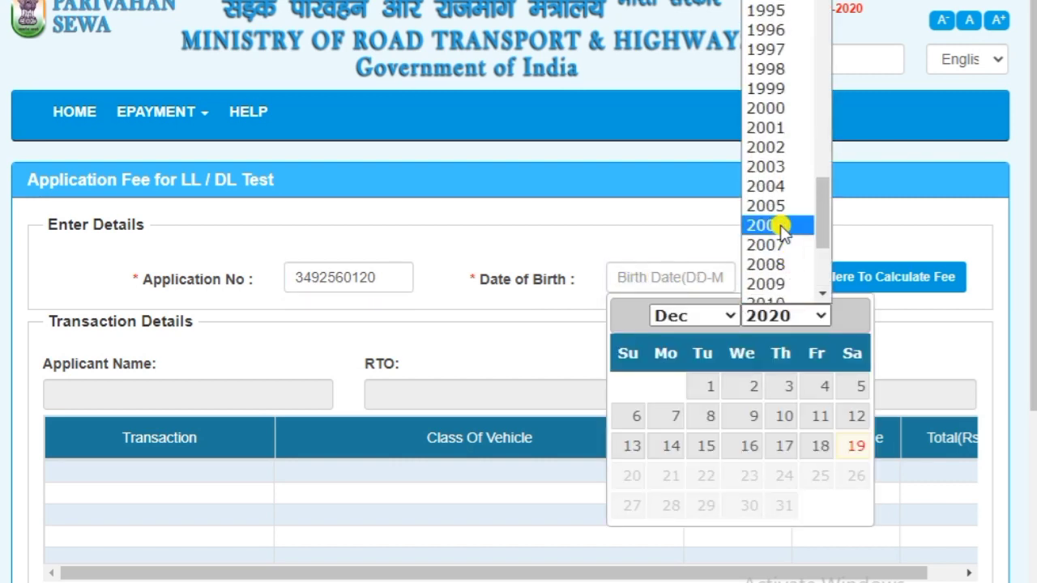
pyautogui.click(790, 70)
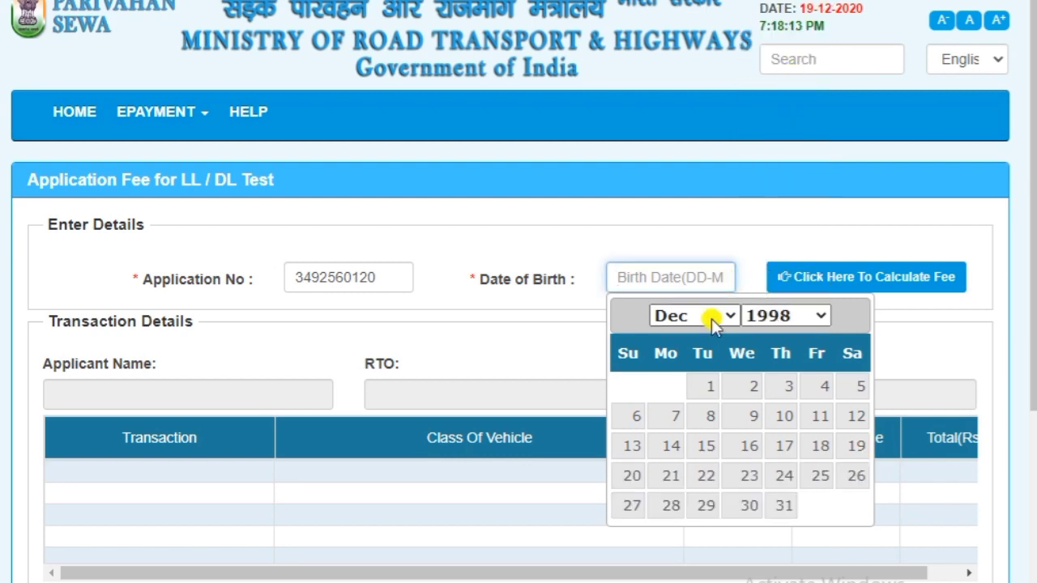
pyautogui.click(711, 318)
pyautogui.click(692, 336)
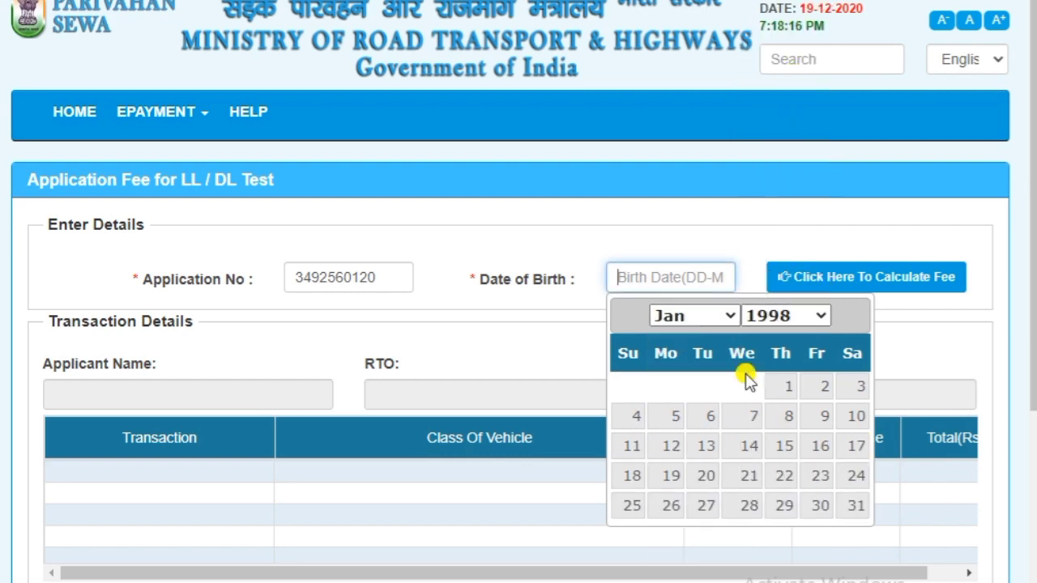
pyautogui.click(789, 419)
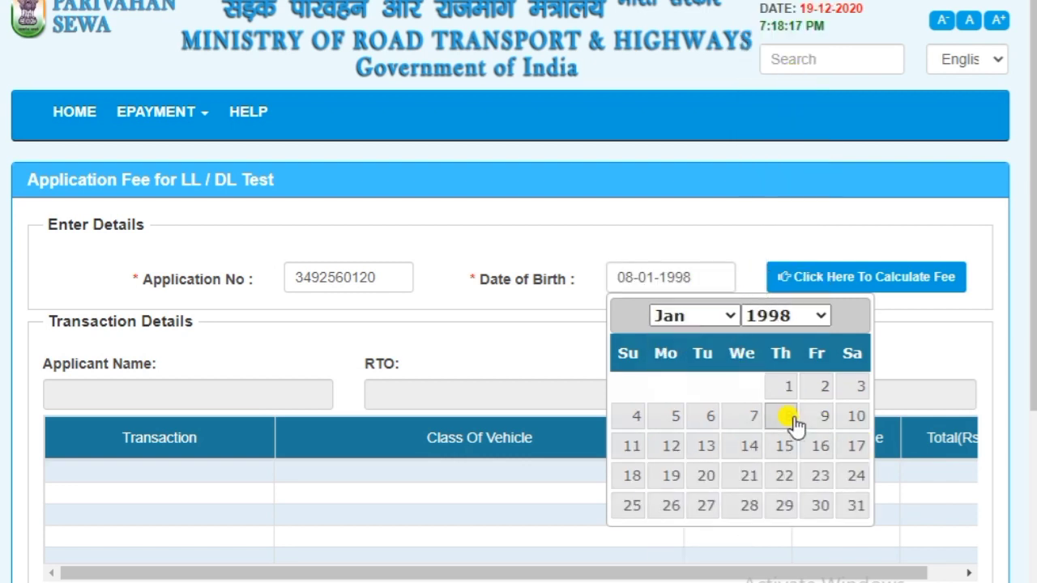
pyautogui.click(881, 284)
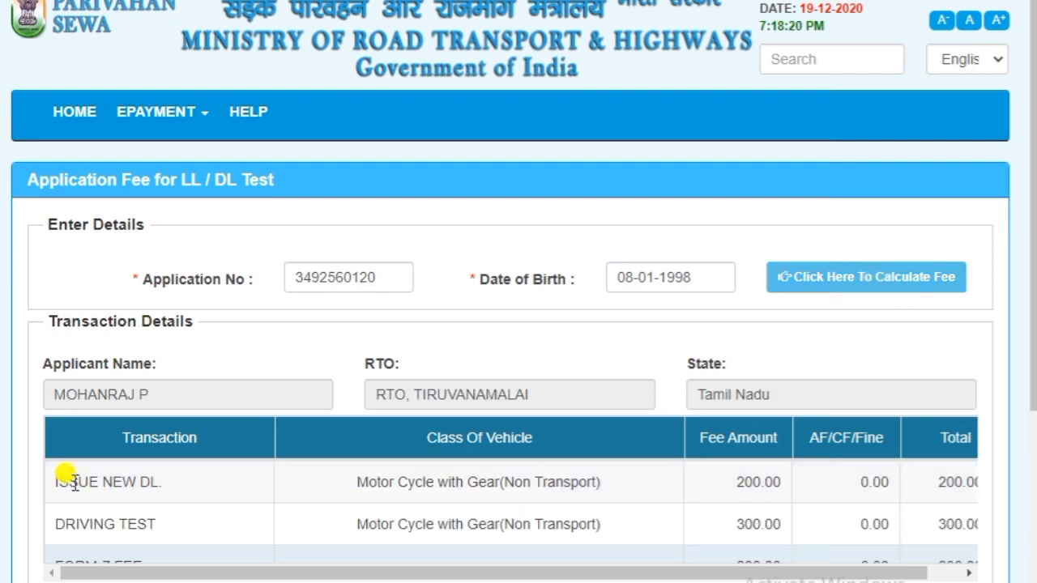
pyautogui.scroll(-3, 791, 503)
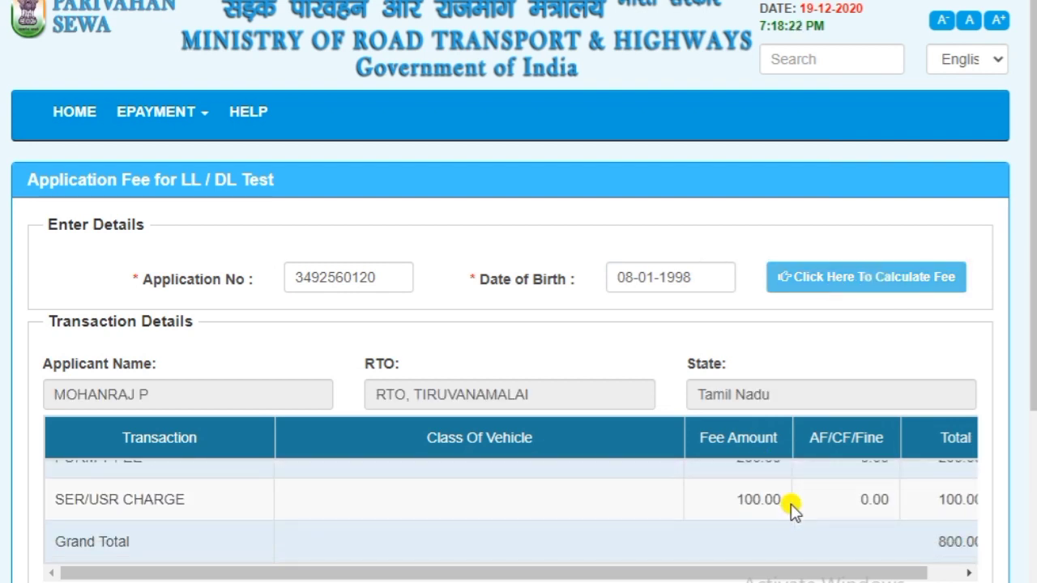
# Select STATE BANK OF INDIA as the payment gateway
pyautogui.scroll(-4, 792, 507)
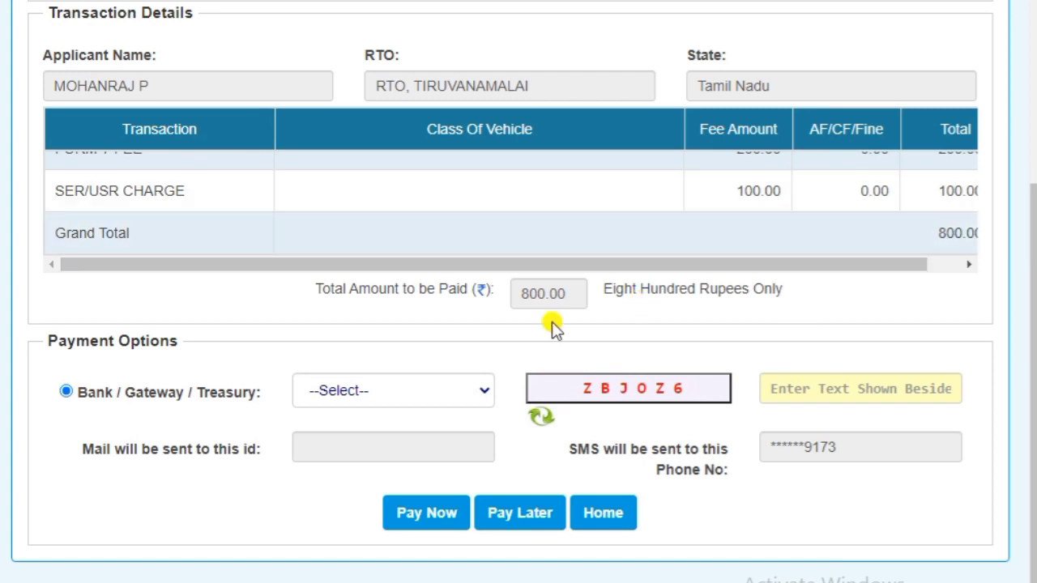
pyautogui.click(312, 387)
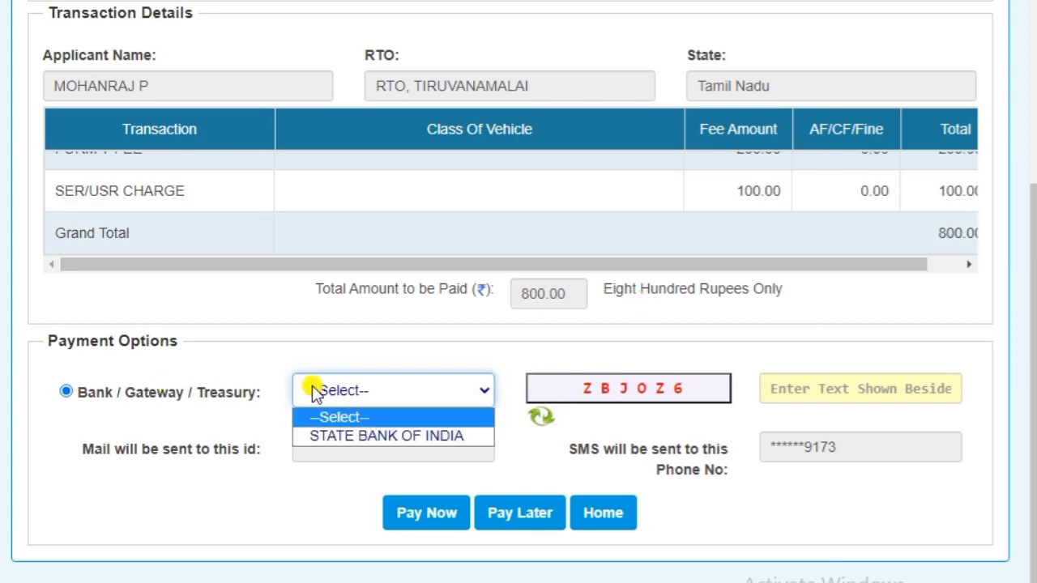
pyautogui.click(337, 435)
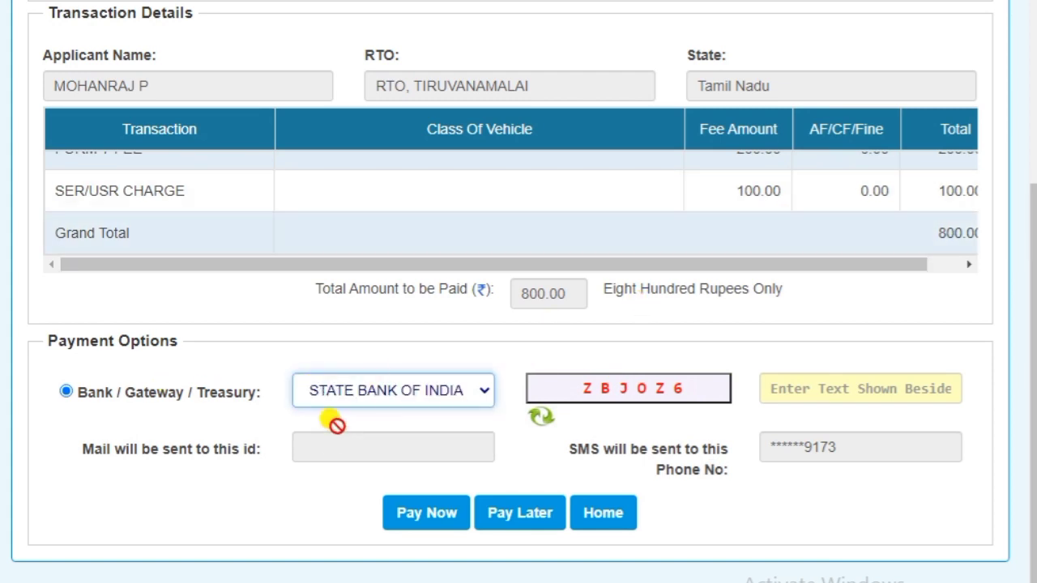
# Enter the captcha text and submit the 800.00 fee with Pay Now
pyautogui.click(805, 384)
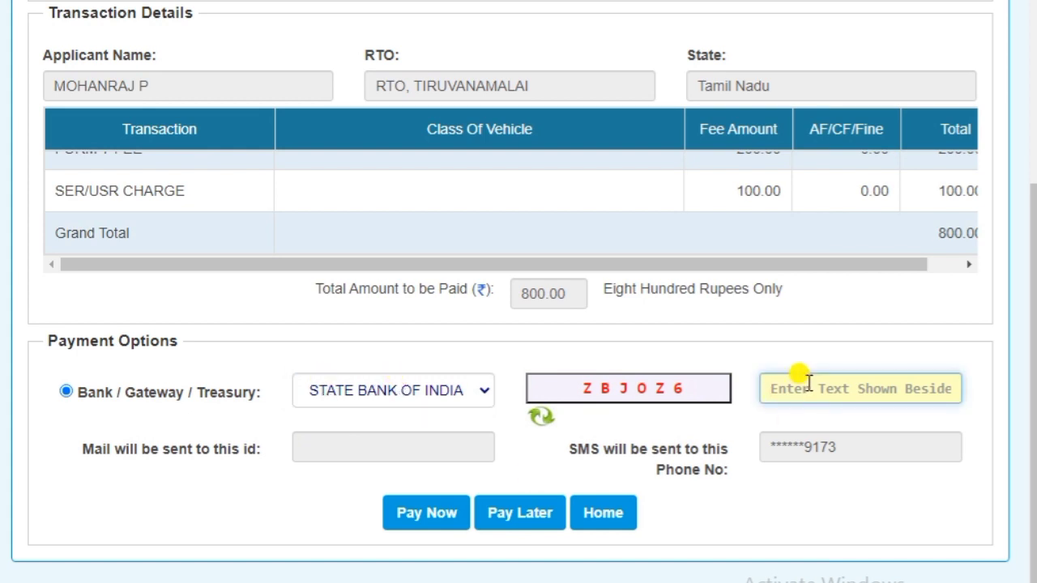
pyautogui.write('Z')
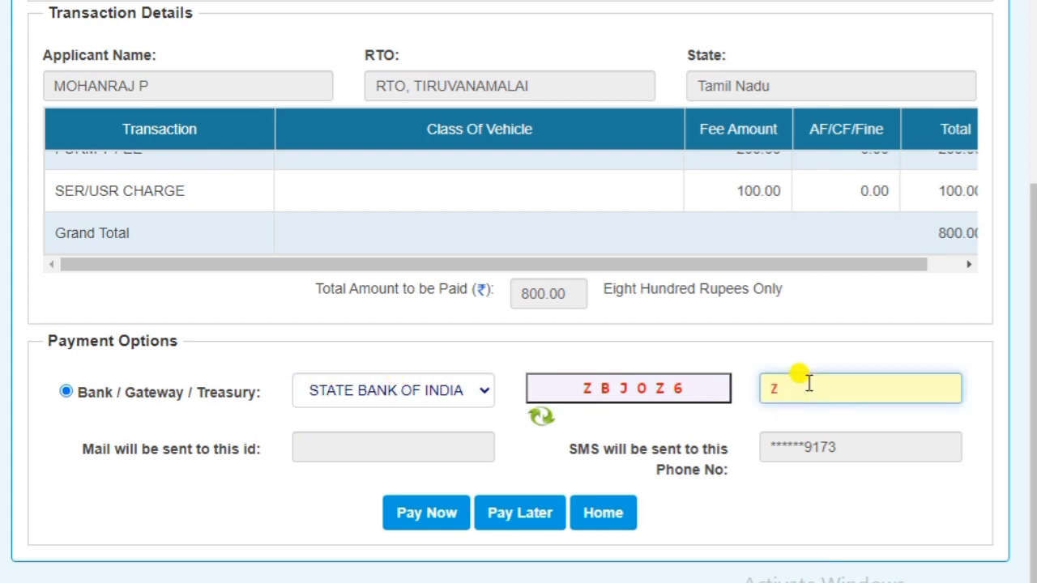
pyautogui.write('BJOZ6')
pyautogui.click(770, 478)
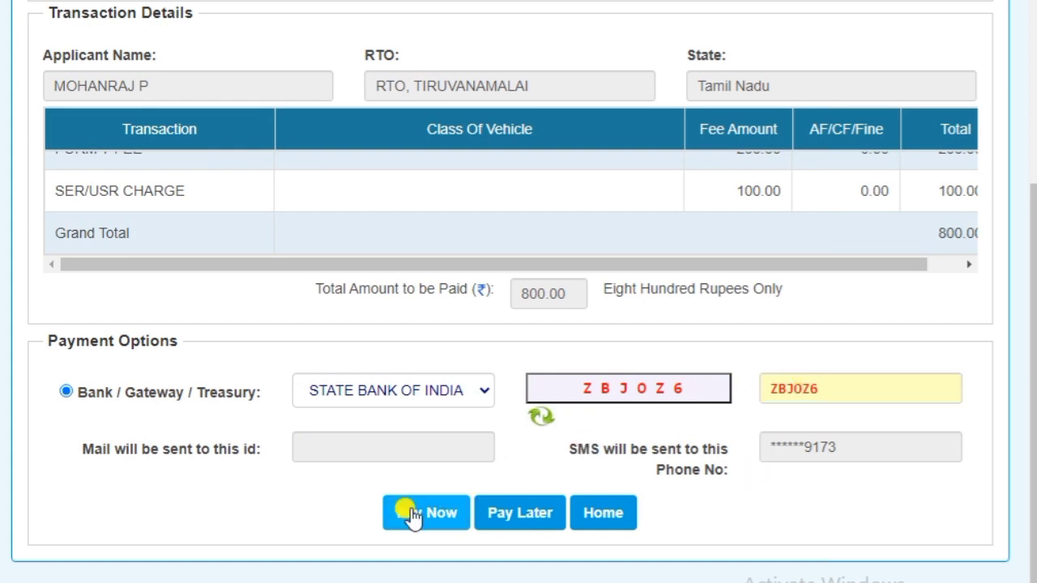
pyautogui.click(419, 518)
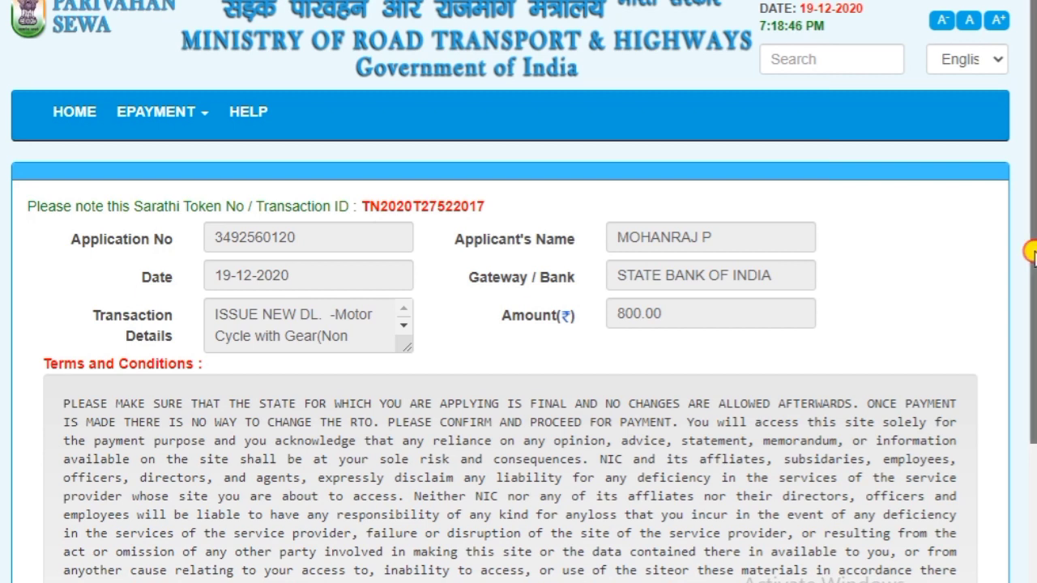
# Agree to the Terms and Conditions and proceed to the SBI payment site
pyautogui.scroll(-1, 972, 259)
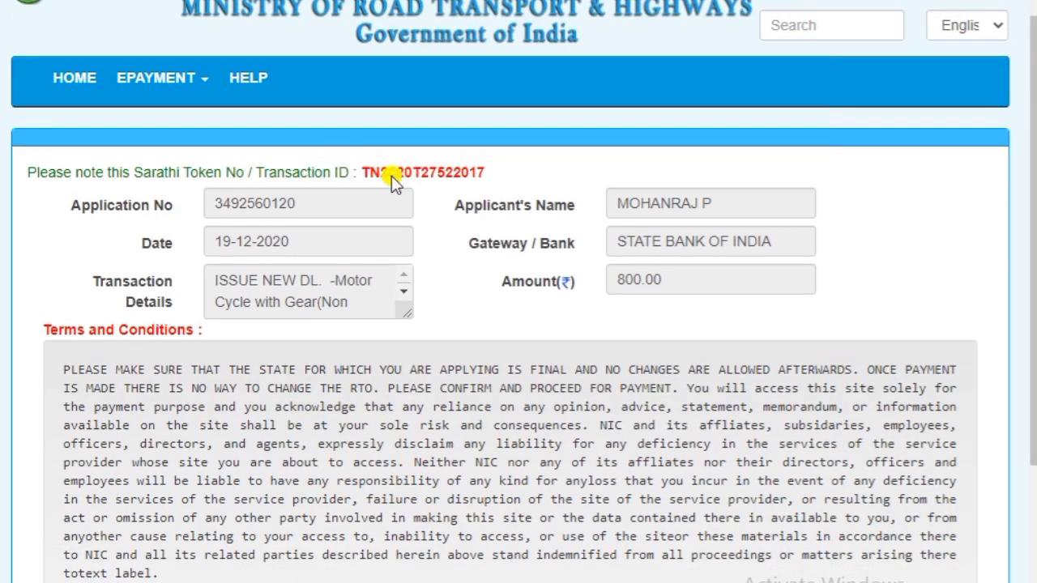
pyautogui.moveTo(1032, 232); pyautogui.dragTo(1030, 413)
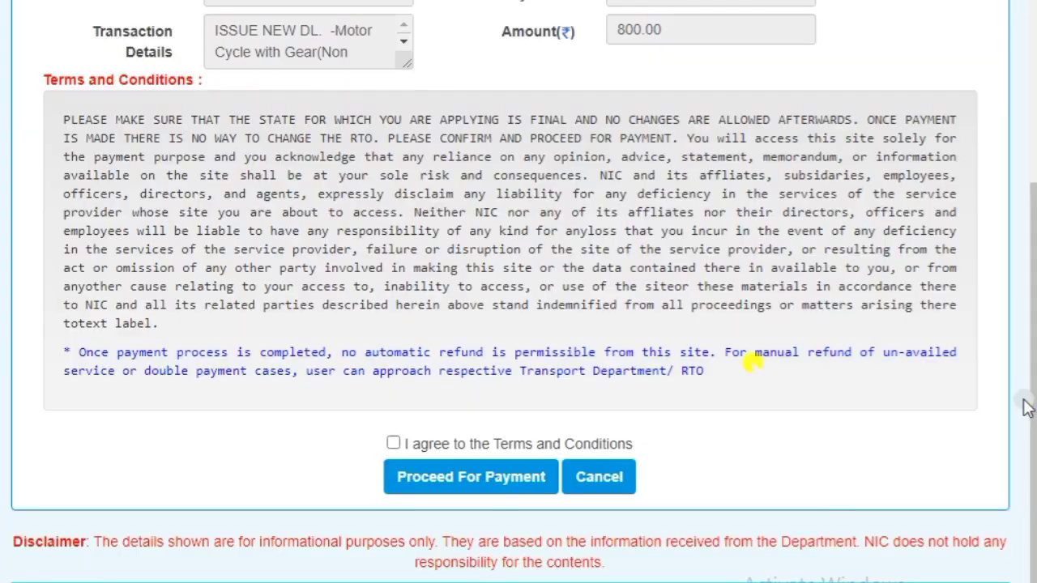
pyautogui.click(396, 444)
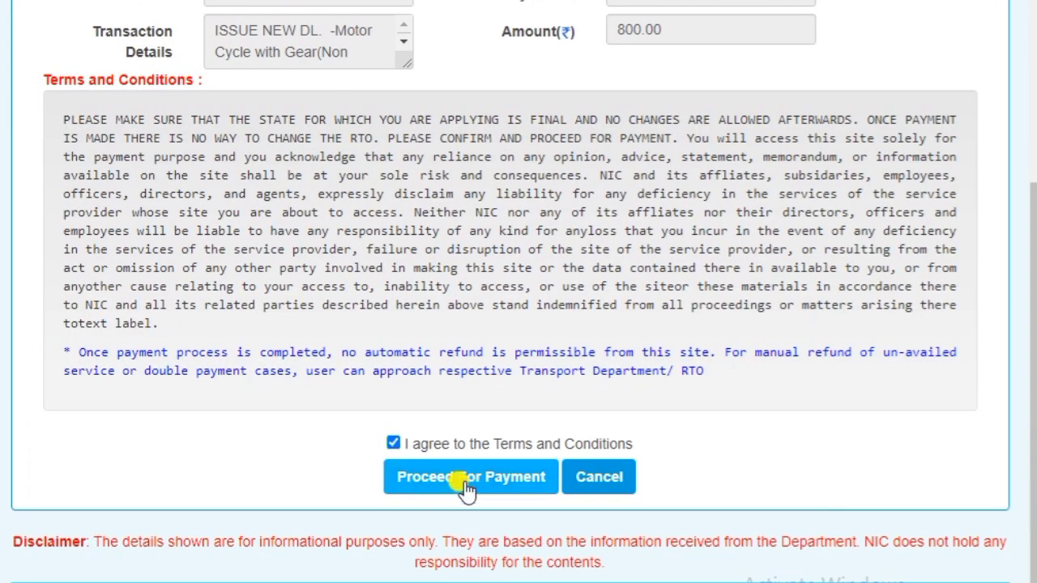
pyautogui.click(466, 481)
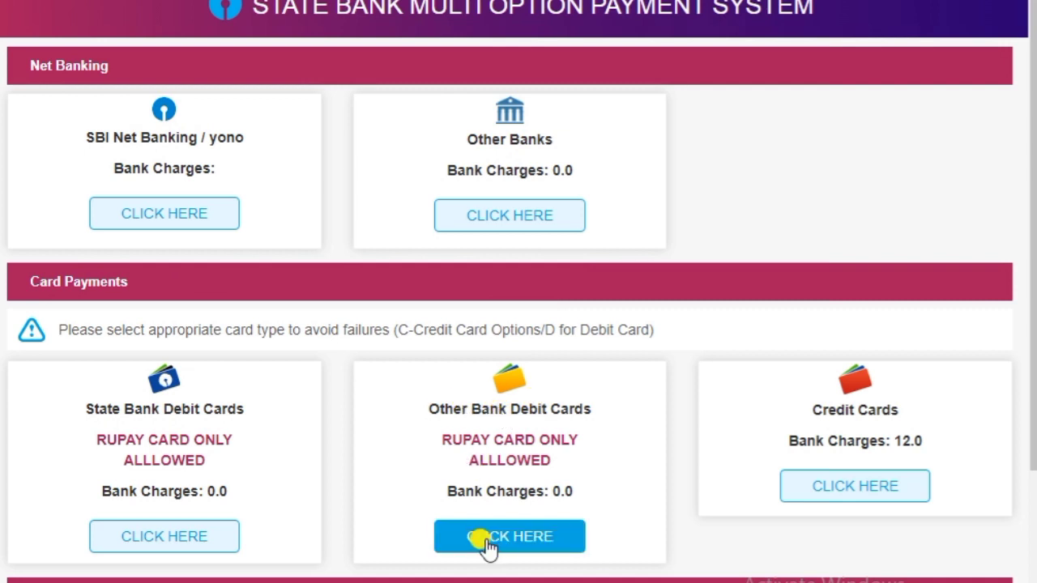
# Choose Other Bank RuPay debit card and confirm the Rs 800.00 payment details
pyautogui.click(515, 538)
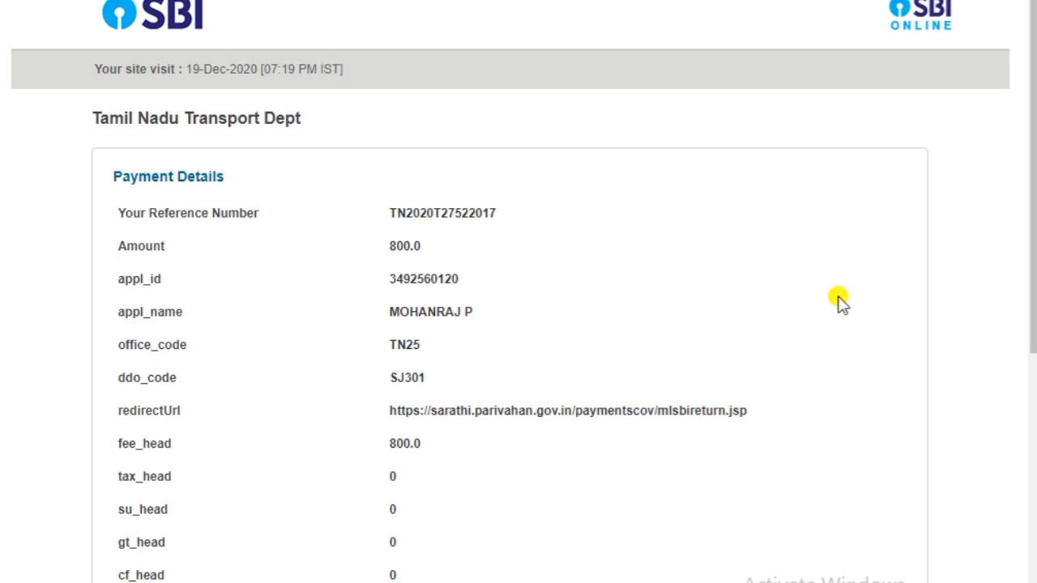
pyautogui.moveTo(1030, 197); pyautogui.dragTo(1026, 486)
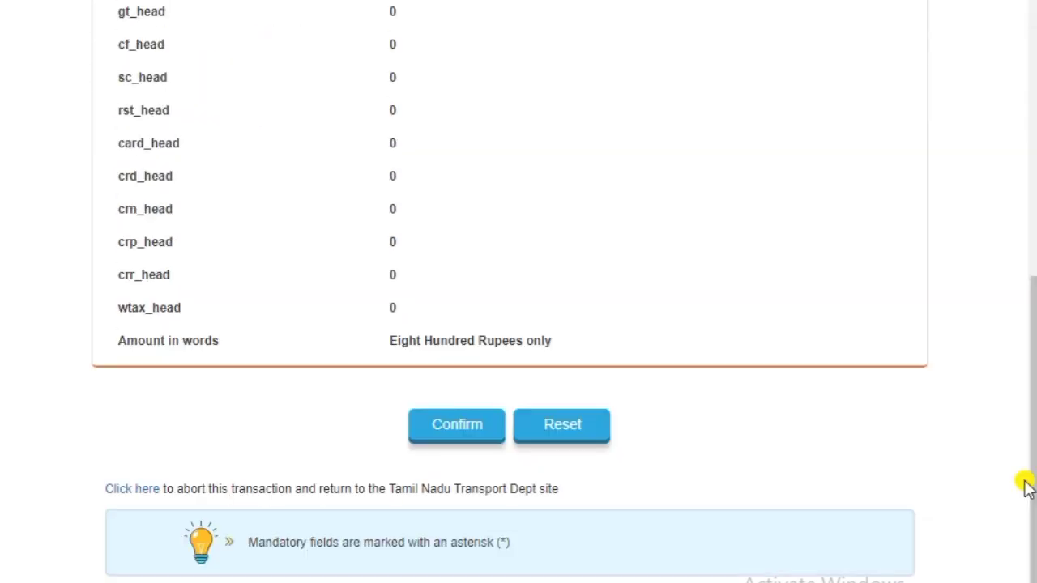
pyautogui.click(458, 426)
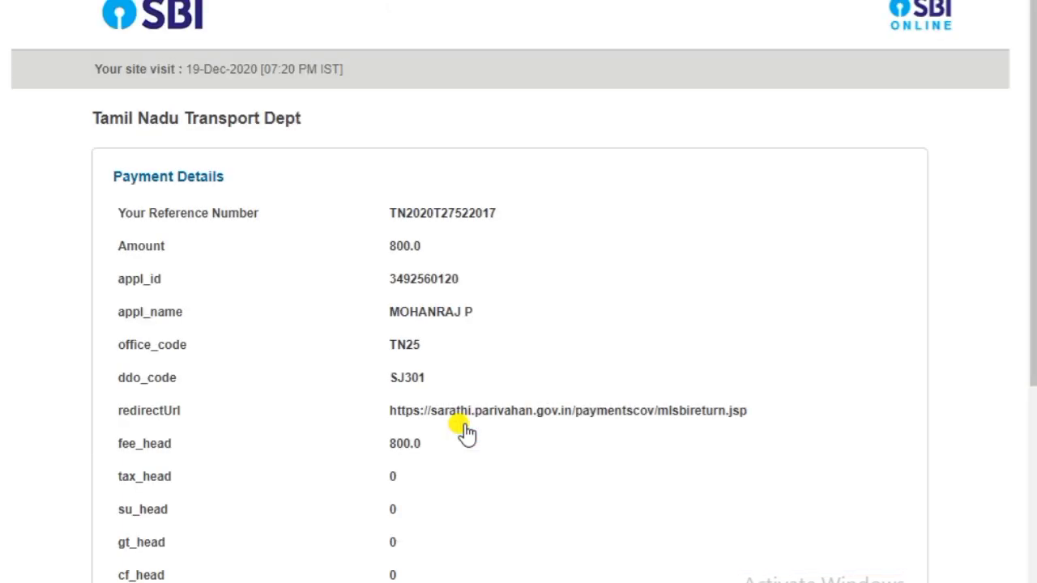
pyautogui.scroll(-5, 536, 405)
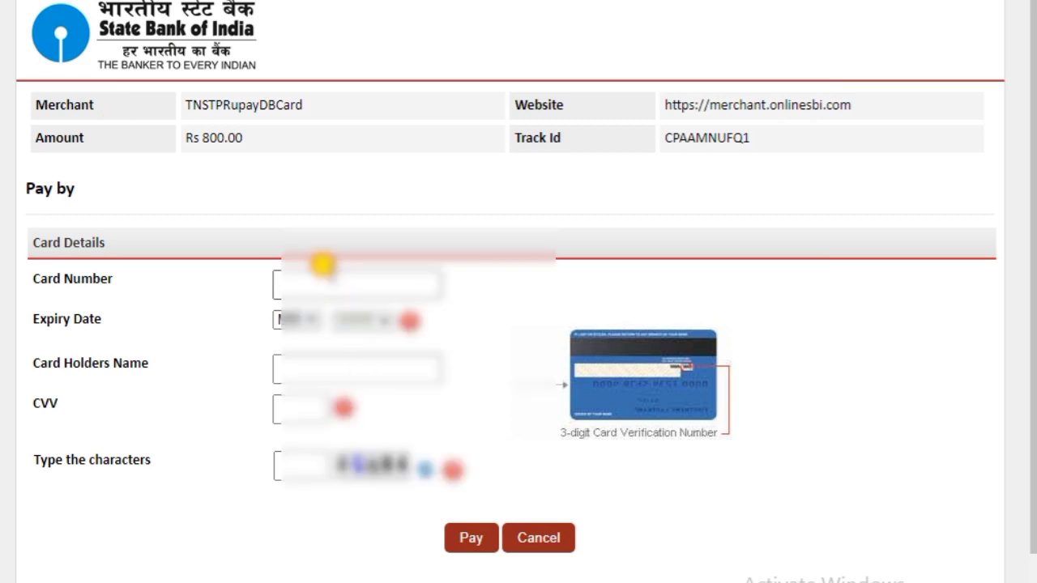
# Enter the card number and choose the card's expiry month and year
pyautogui.click(330, 277)
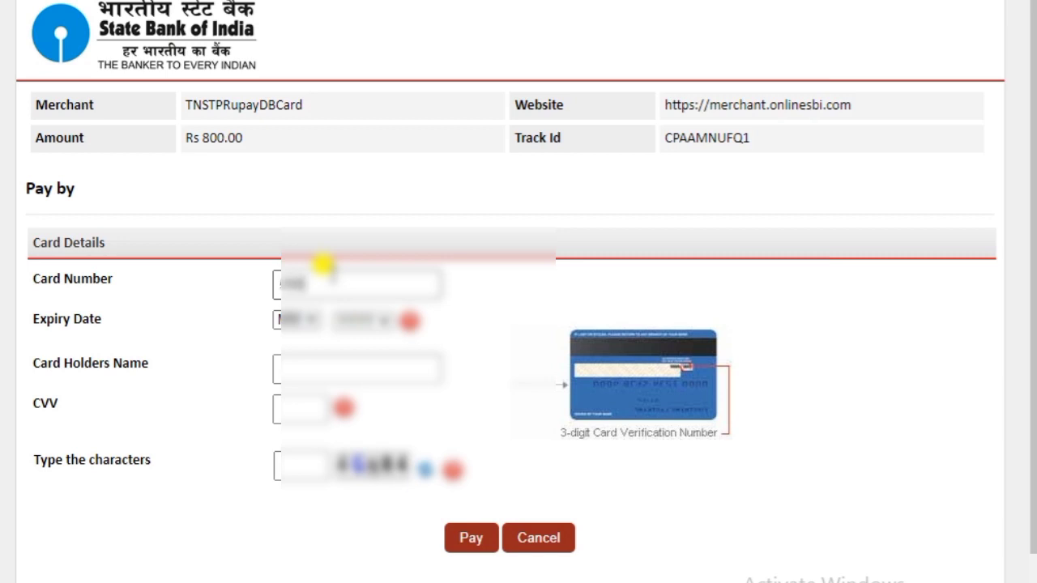
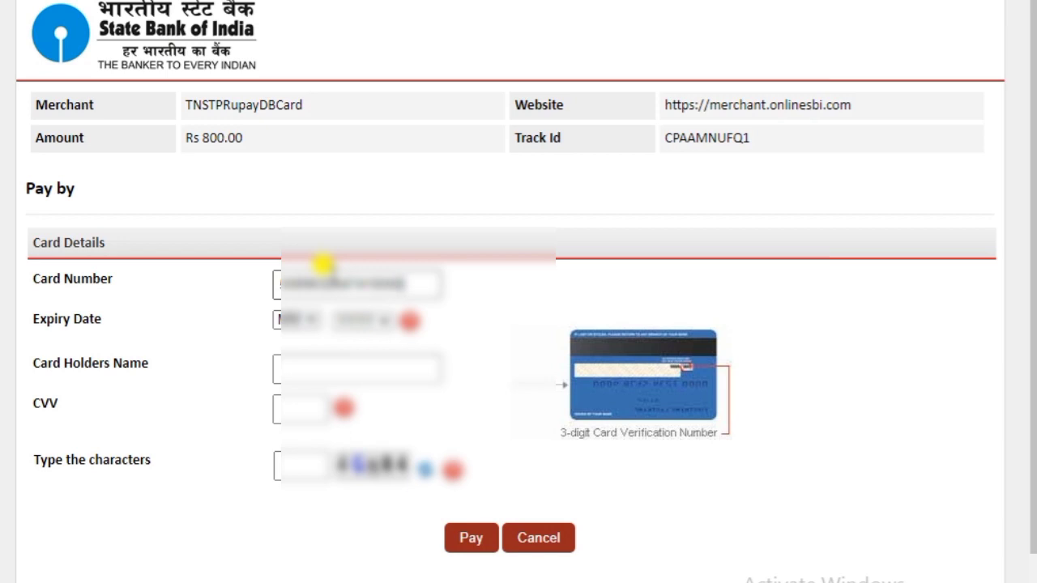
pyautogui.click(306, 320)
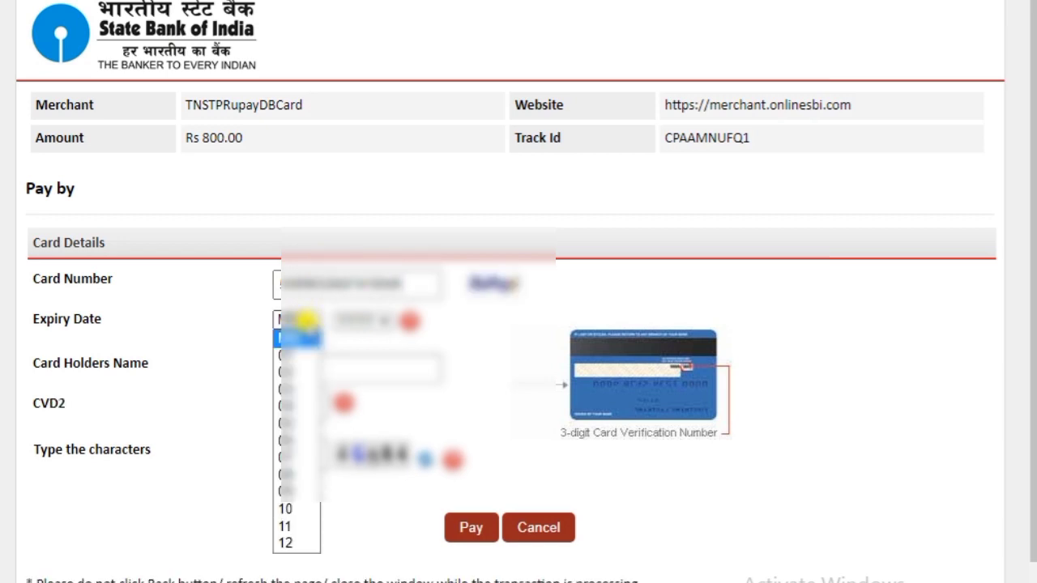
pyautogui.click(287, 509)
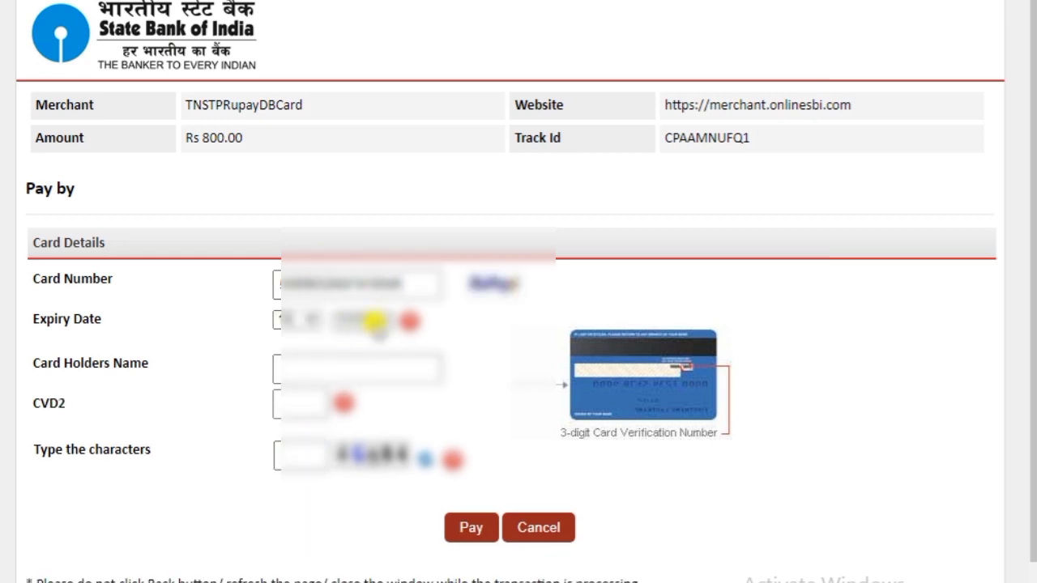
pyautogui.click(368, 321)
pyautogui.click(369, 45)
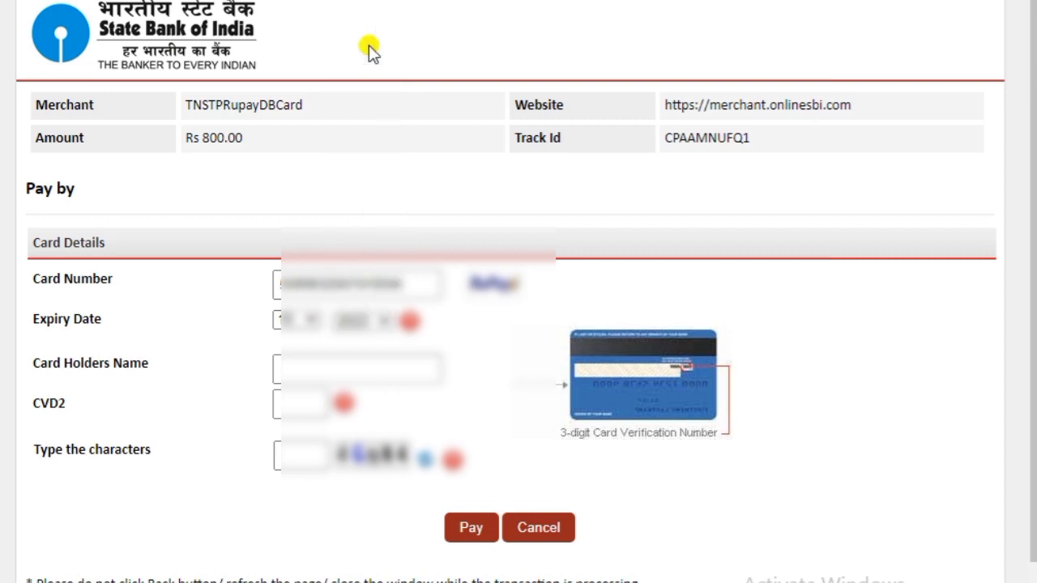
# Fill in the cardholder's name, CVD2 and security characters, then submit payment
pyautogui.click(326, 357)
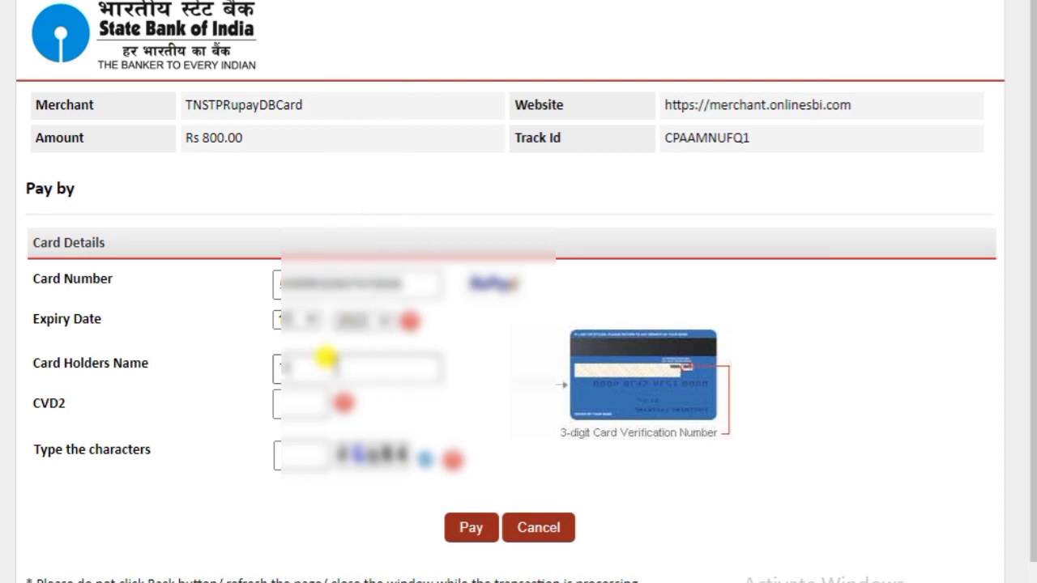
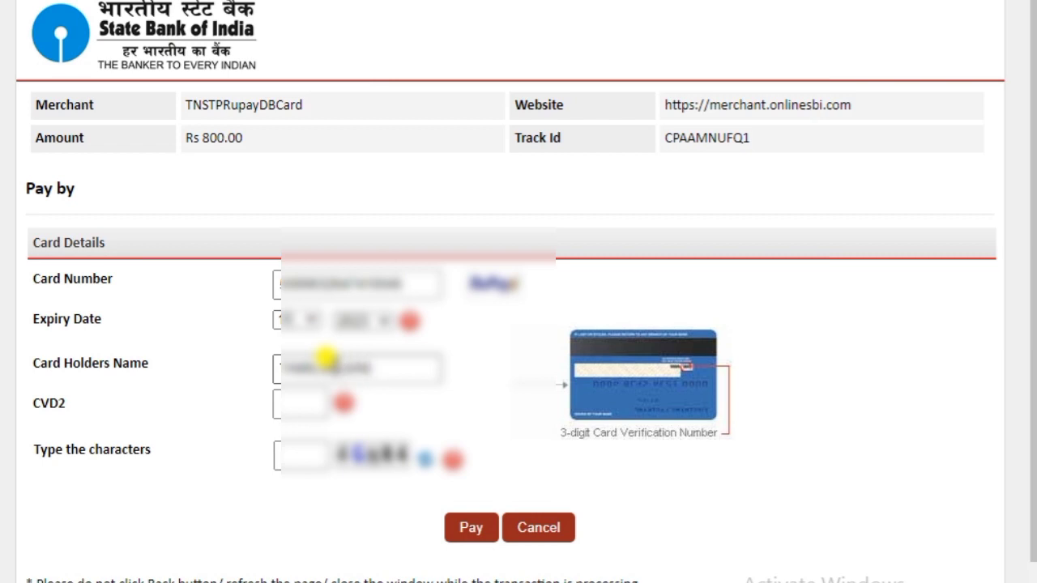
pyautogui.click(290, 401)
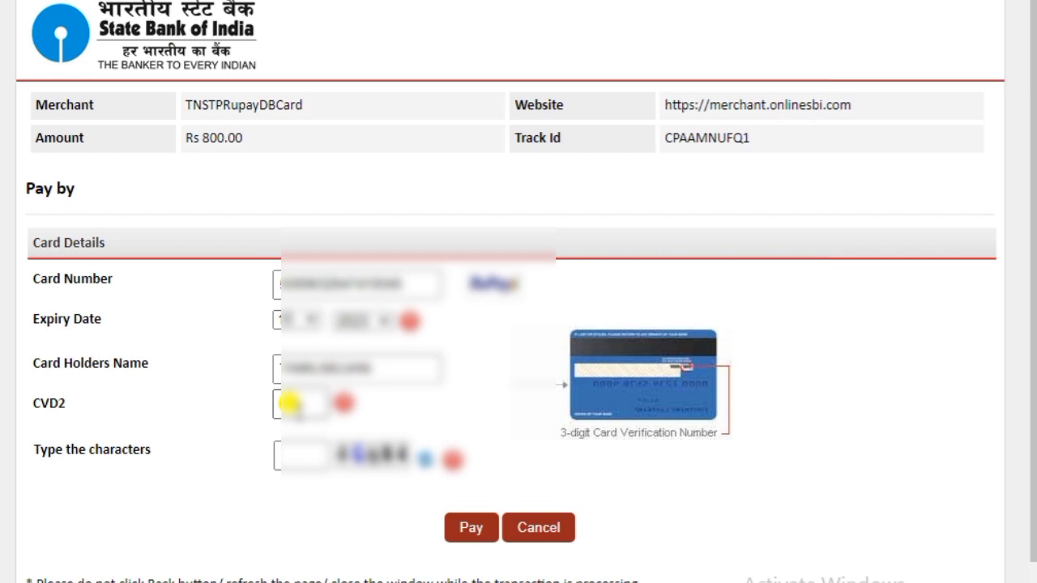
pyautogui.click(301, 442)
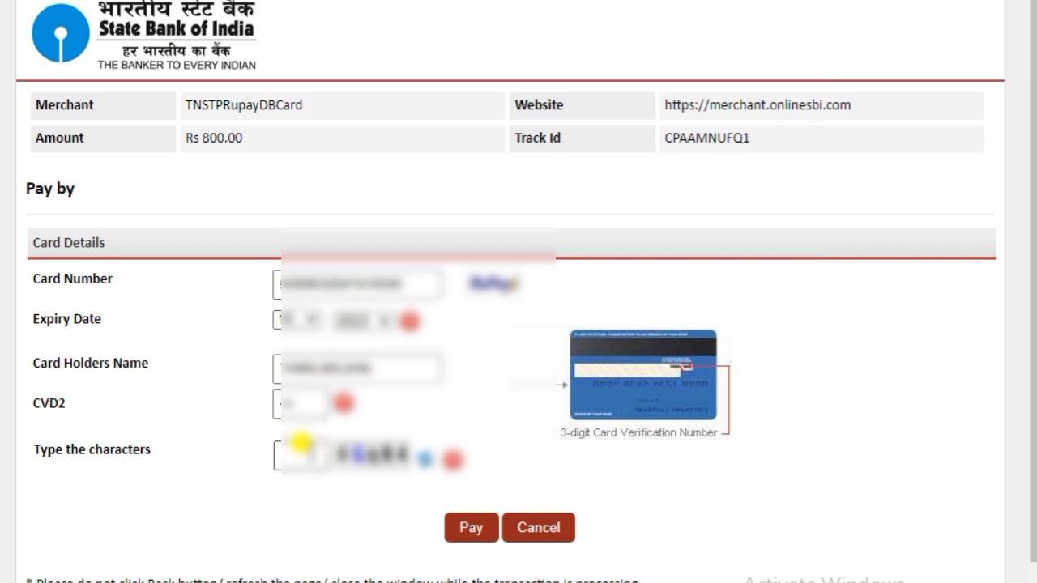
pyautogui.write('4Gz84')
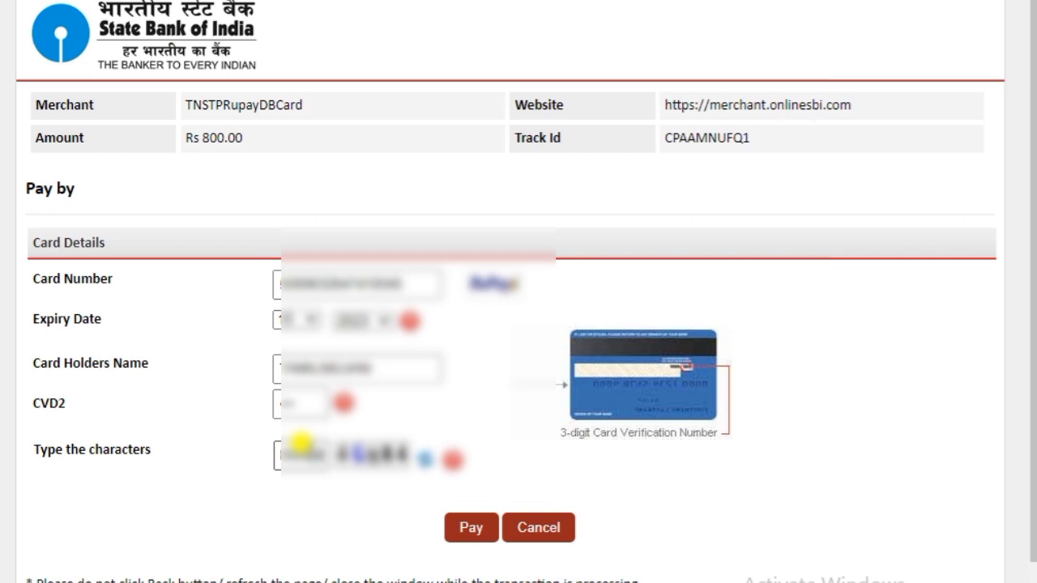
pyautogui.click(460, 530)
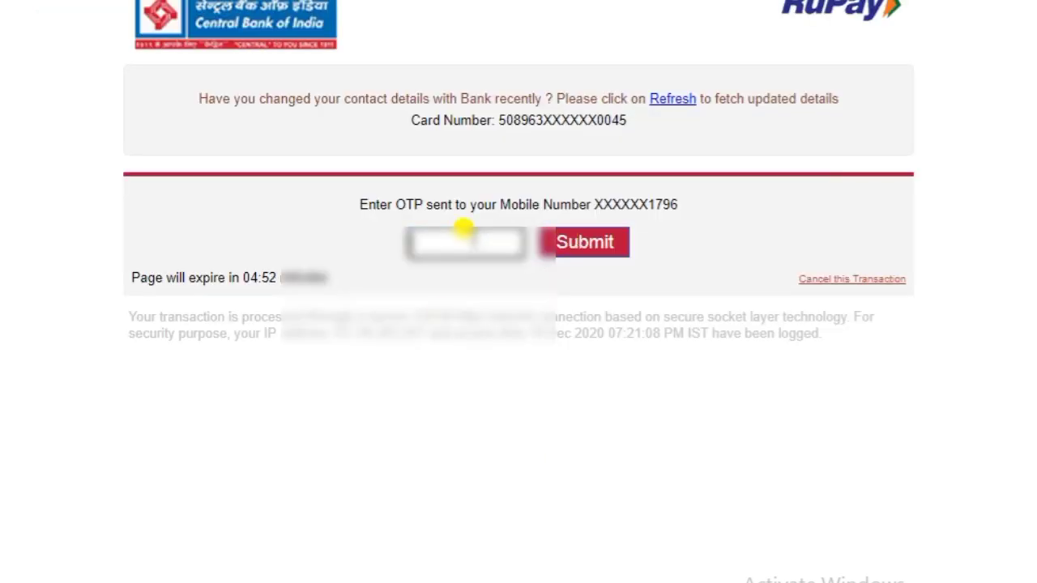
# Enter the one-time password and submit it to authorise the 800.0 payment
pyautogui.click(463, 231)
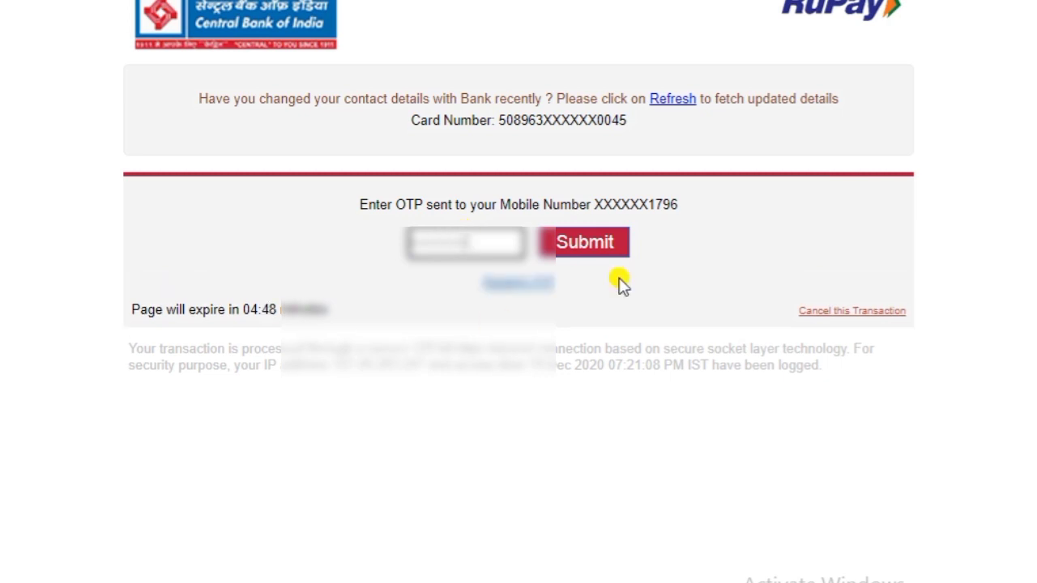
pyautogui.click(585, 252)
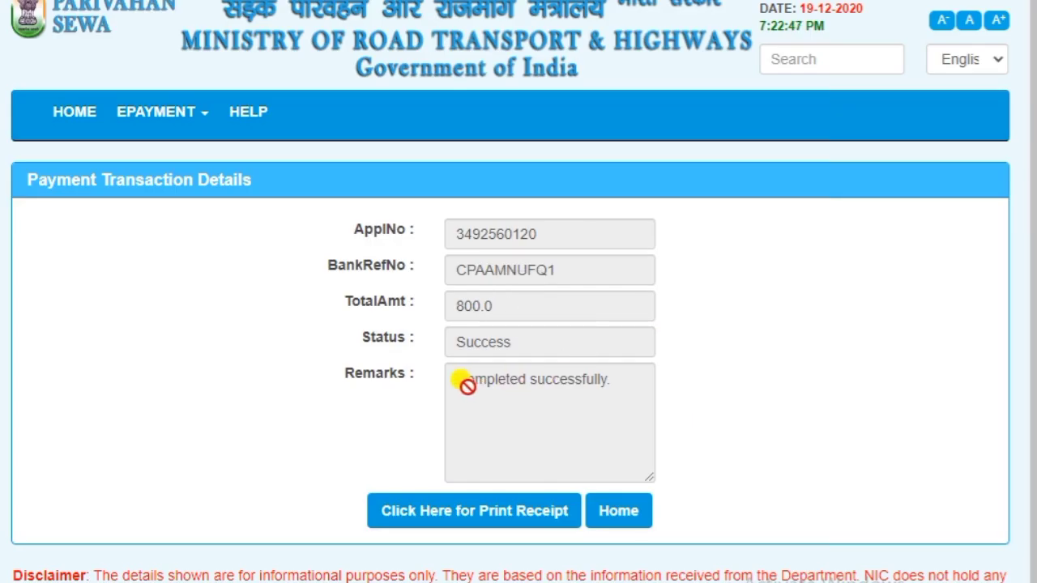
pyautogui.click(474, 516)
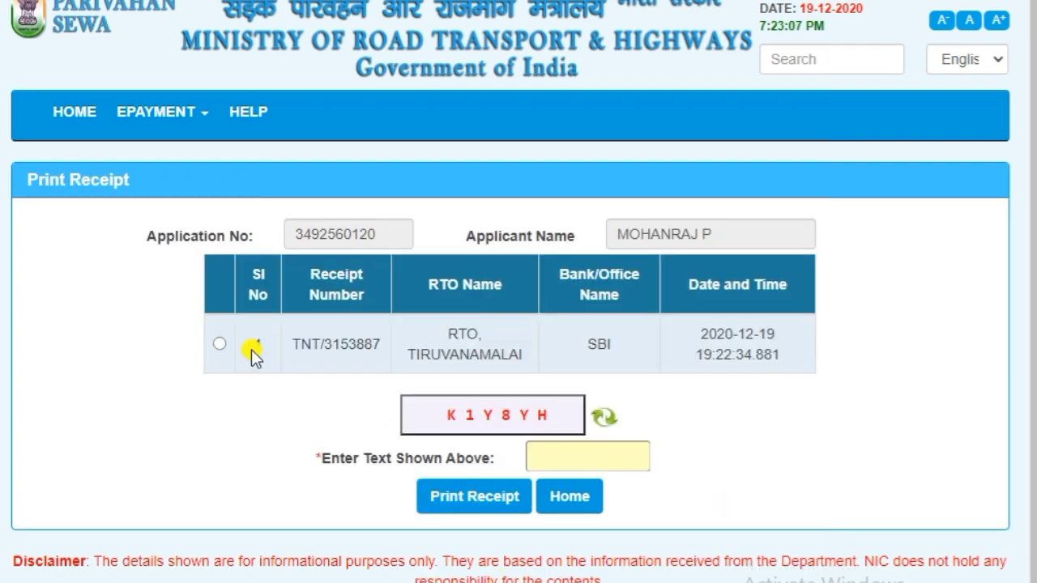
pyautogui.click(219, 344)
pyautogui.click(599, 449)
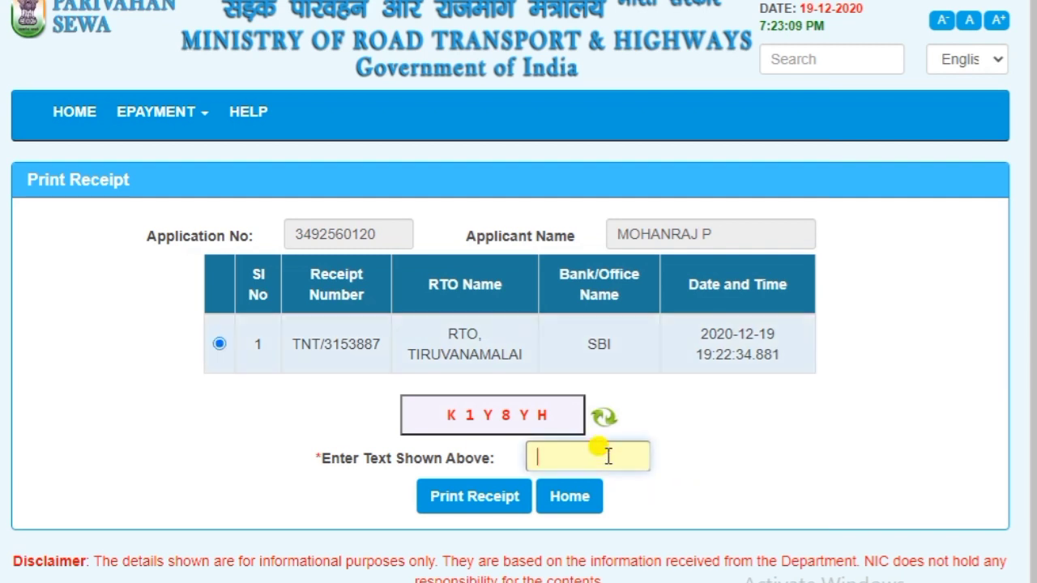
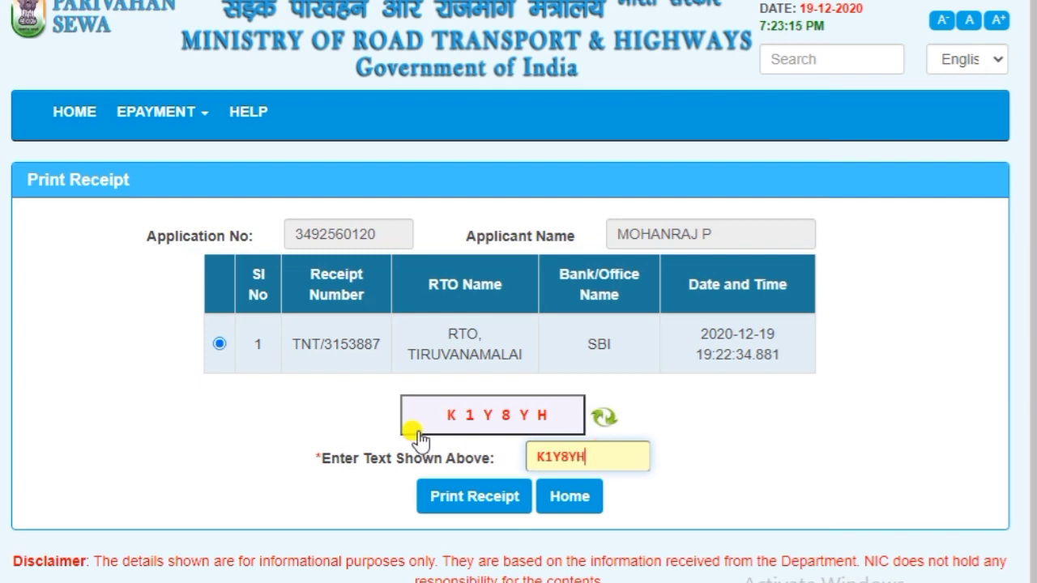
pyautogui.click(477, 496)
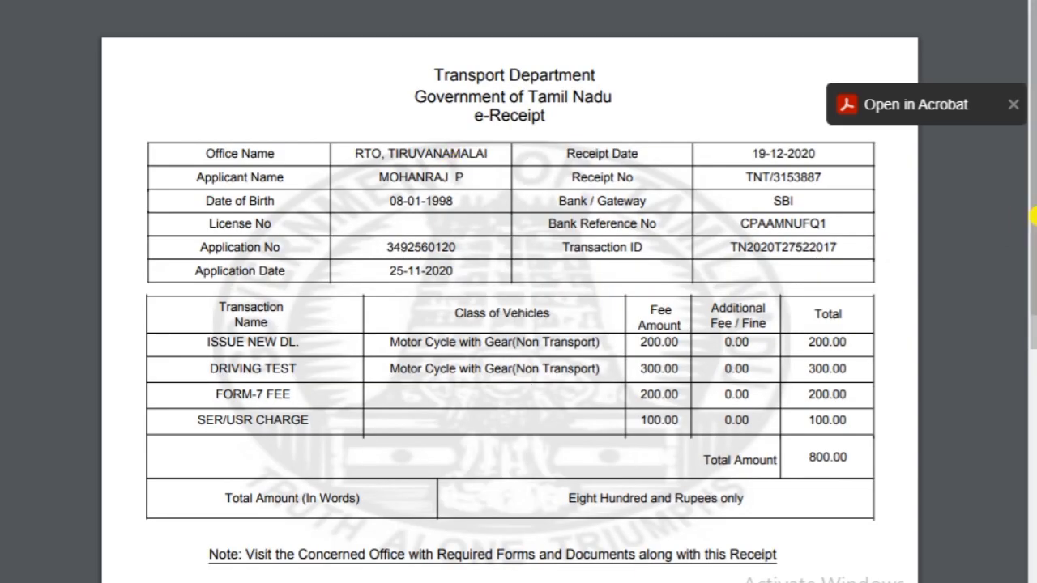
# Print the e-receipt to Save as PDF and save it as RtoPayPrint2
pyautogui.scroll(-4, 1022, 405)
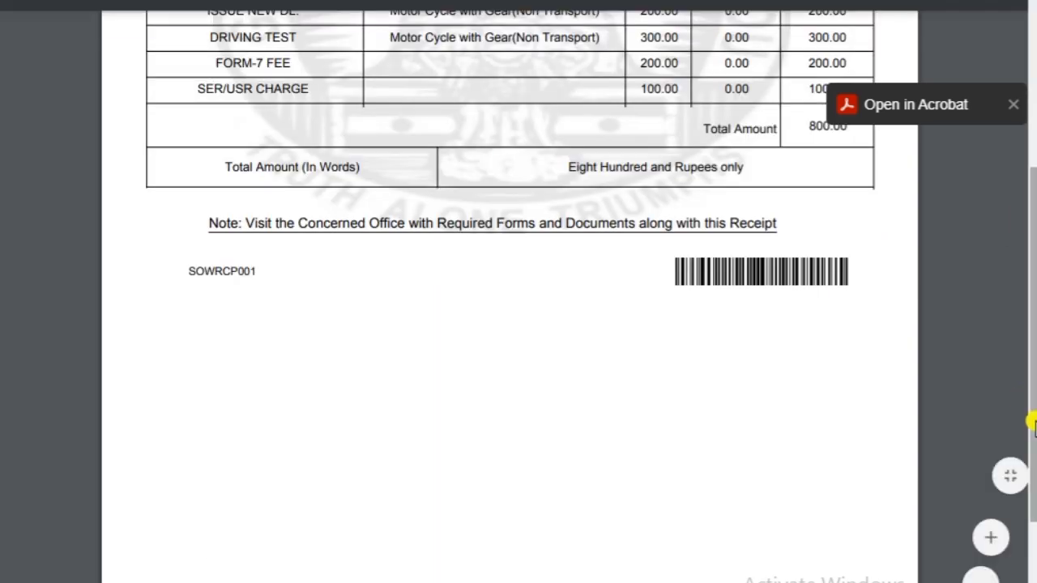
pyautogui.scroll(4, 567, 226)
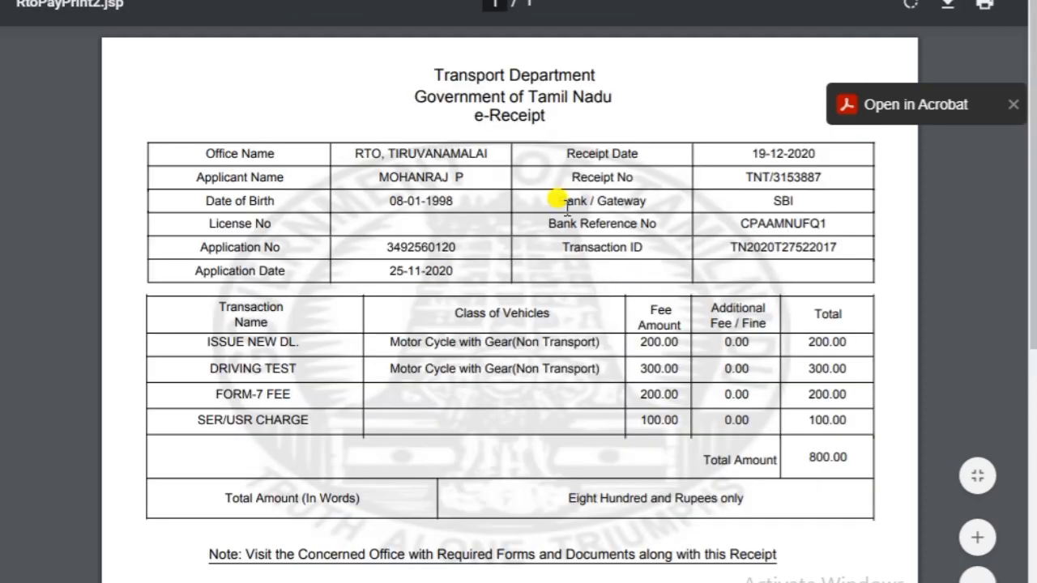
pyautogui.rightClick(558, 200)
pyautogui.click(632, 335)
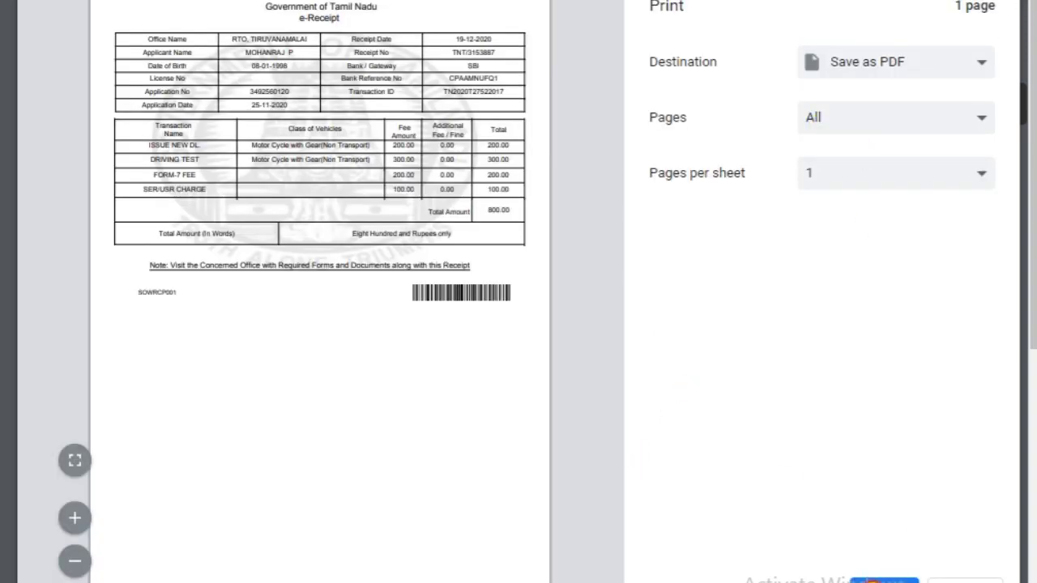
pyautogui.click(877, 580)
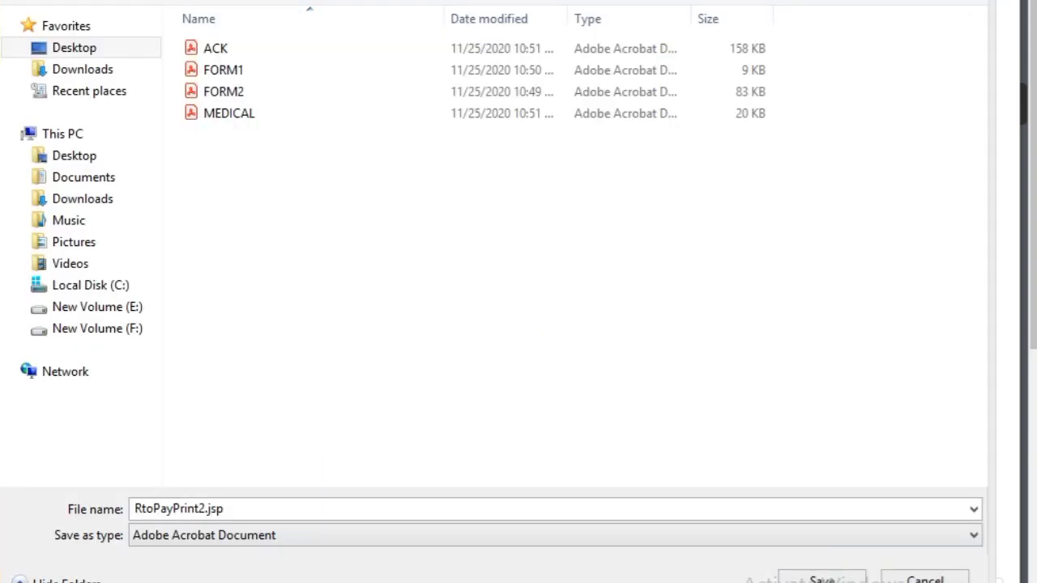
pyautogui.click(810, 580)
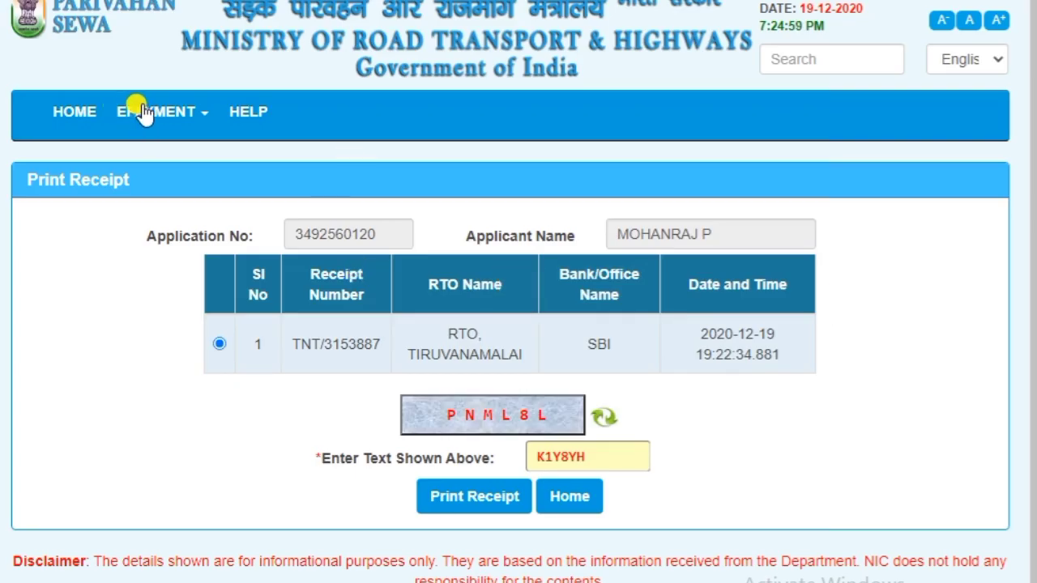
# Go back to the Sarathi home page through the EPAYMENT menu and scroll down to the service icons
pyautogui.click(140, 112)
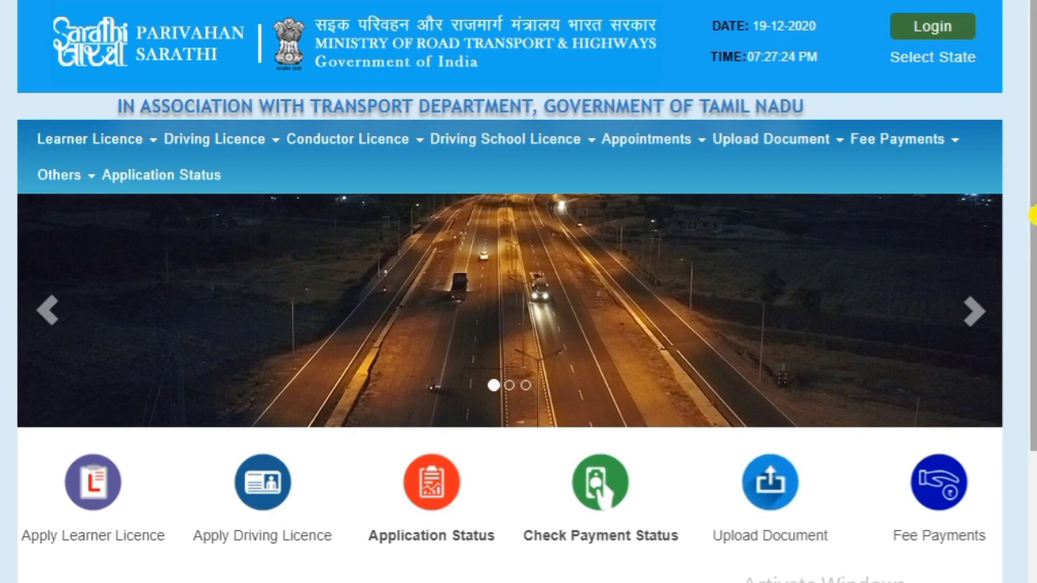
pyautogui.moveTo(1028, 227); pyautogui.dragTo(1020, 340)
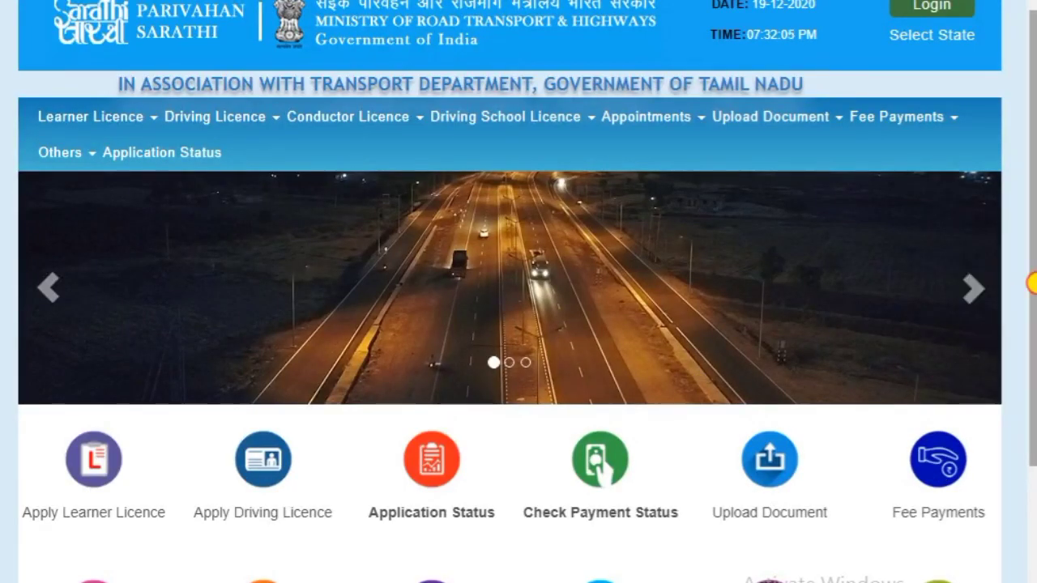
pyautogui.moveTo(1033, 283); pyautogui.dragTo(1031, 409)
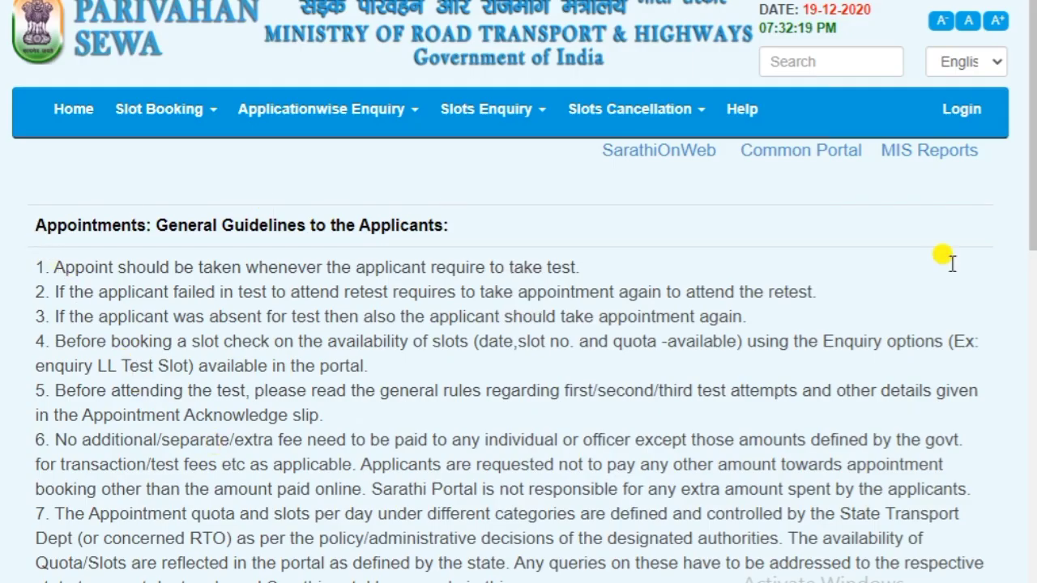
# Open the LL/DL services appointment form from the Slot Booking menu
pyautogui.moveTo(1028, 133); pyautogui.dragTo(1028, 97)
pyautogui.click(137, 114)
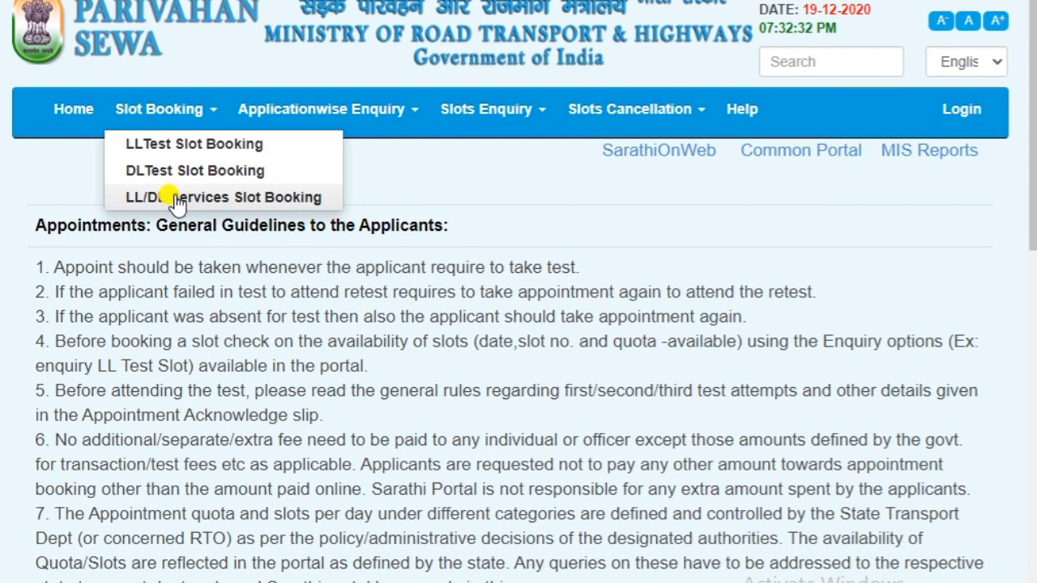
pyautogui.click(279, 206)
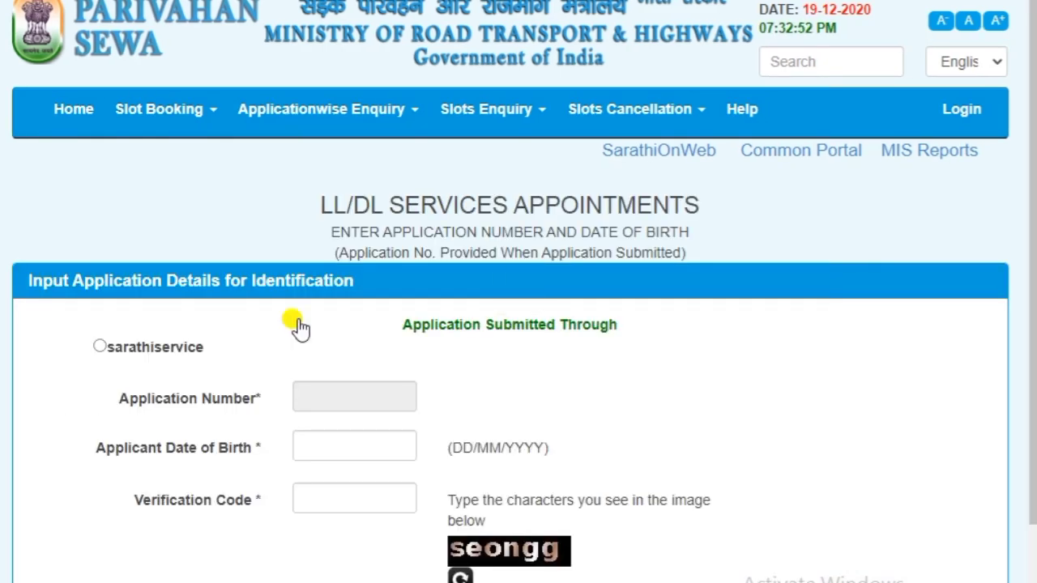
# Choose sarathiservice, then enter the application number and the applicant's date of birth
pyautogui.click(102, 349)
pyautogui.scroll(-2, 495, 373)
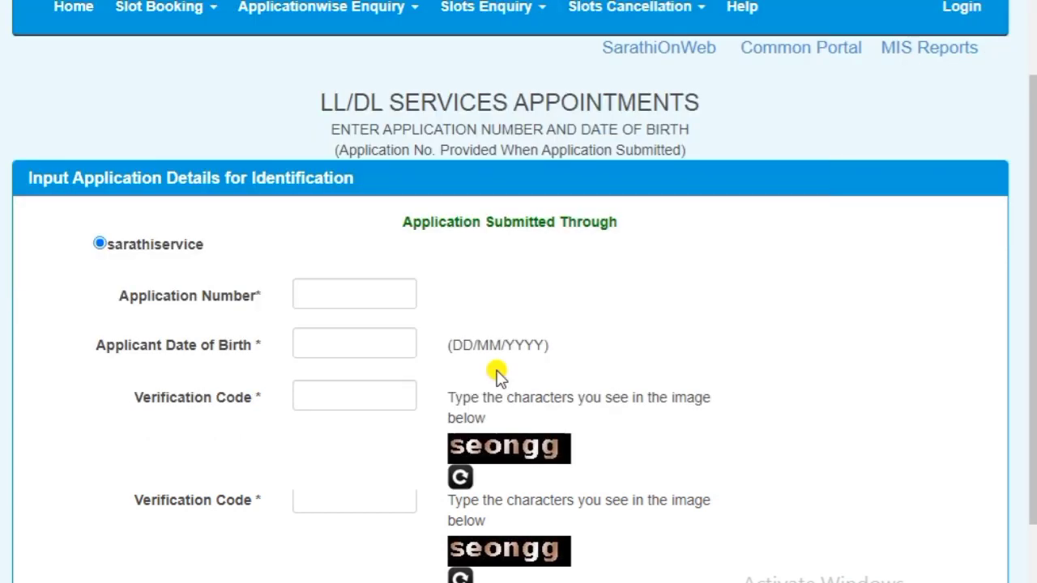
pyautogui.click(372, 292)
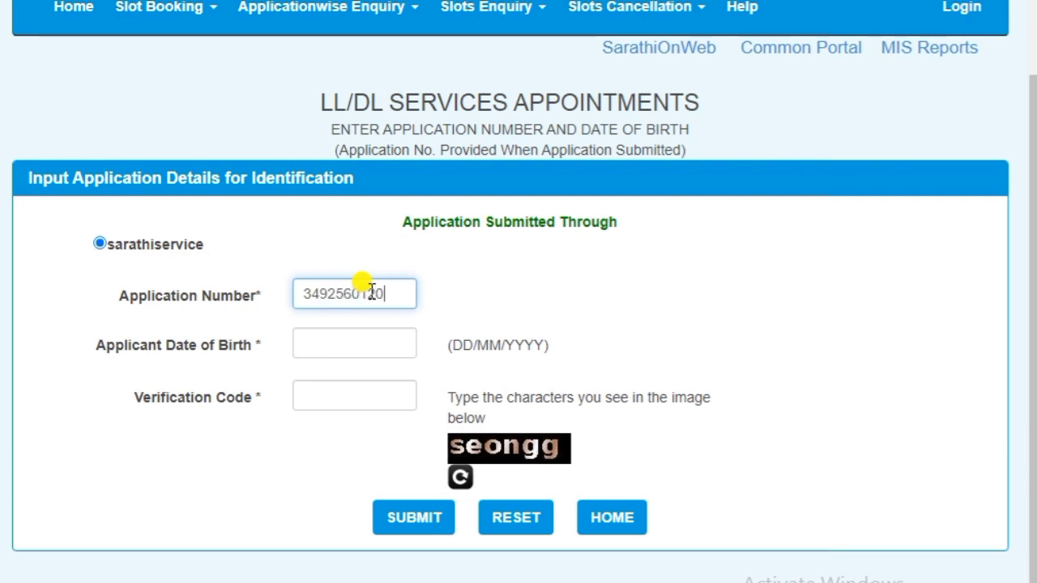
pyautogui.click(373, 345)
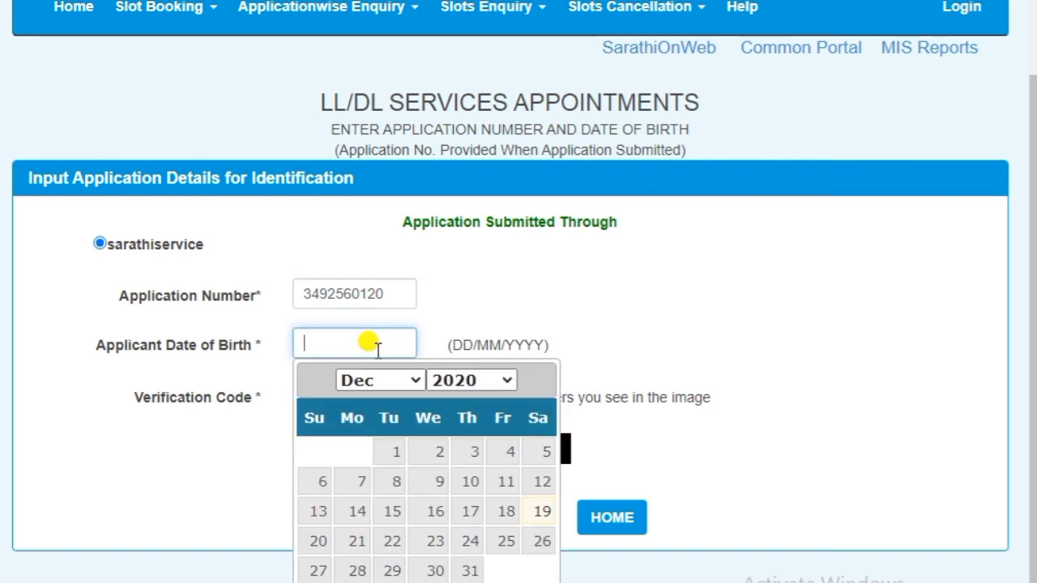
pyautogui.click(457, 382)
pyautogui.scroll(3, 472, 302)
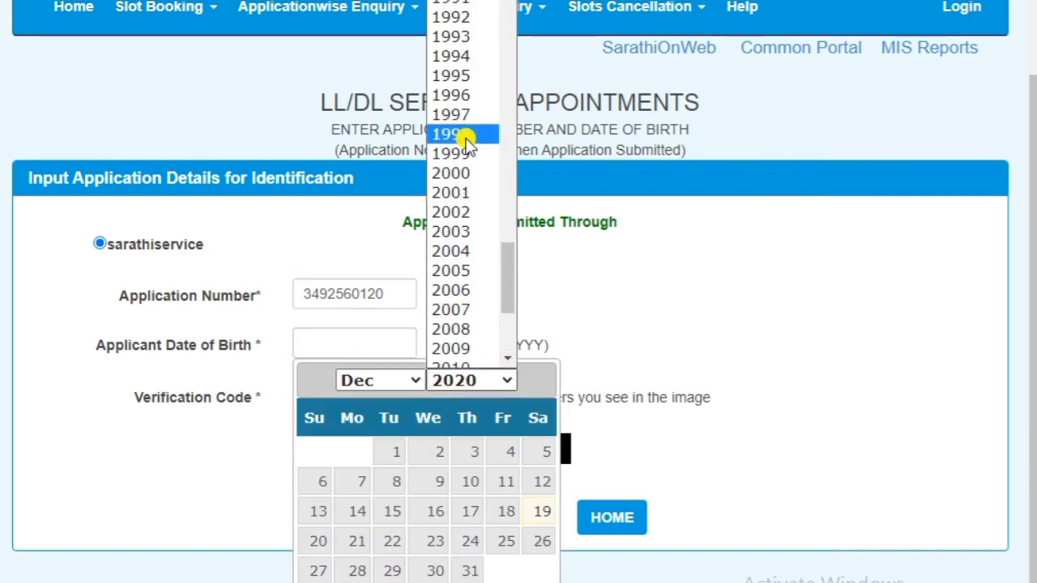
pyautogui.click(463, 132)
pyautogui.click(393, 386)
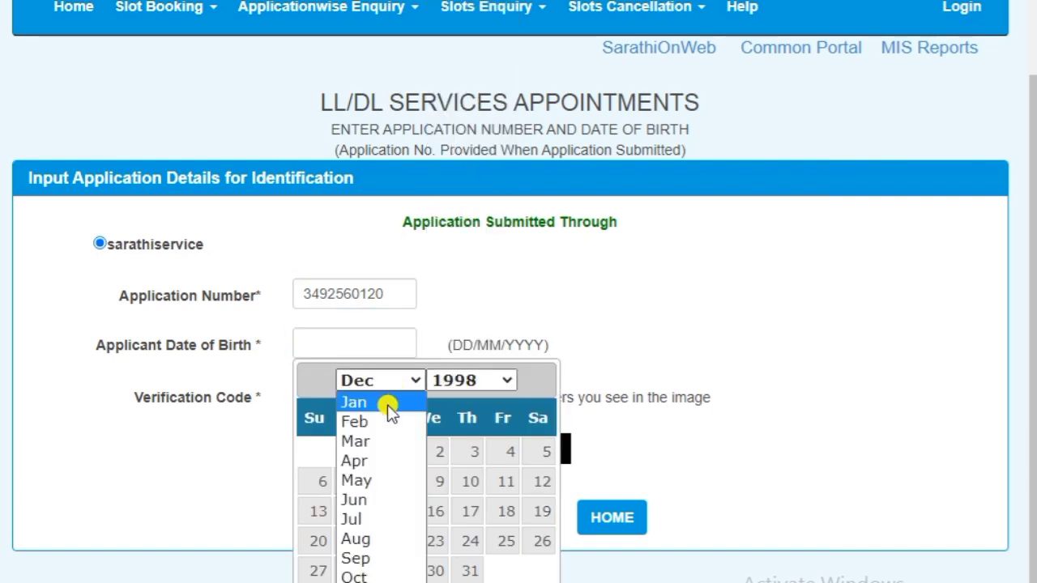
pyautogui.click(388, 398)
pyautogui.click(484, 481)
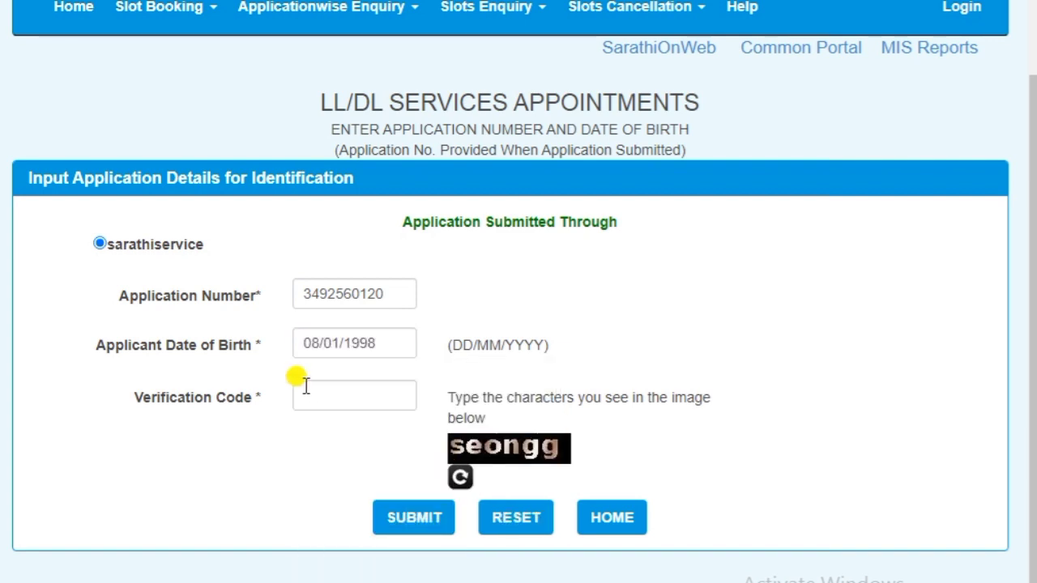
# Submit with the captcha, enter the SMS security code, and scroll down to the applicant details
pyautogui.click(306, 390)
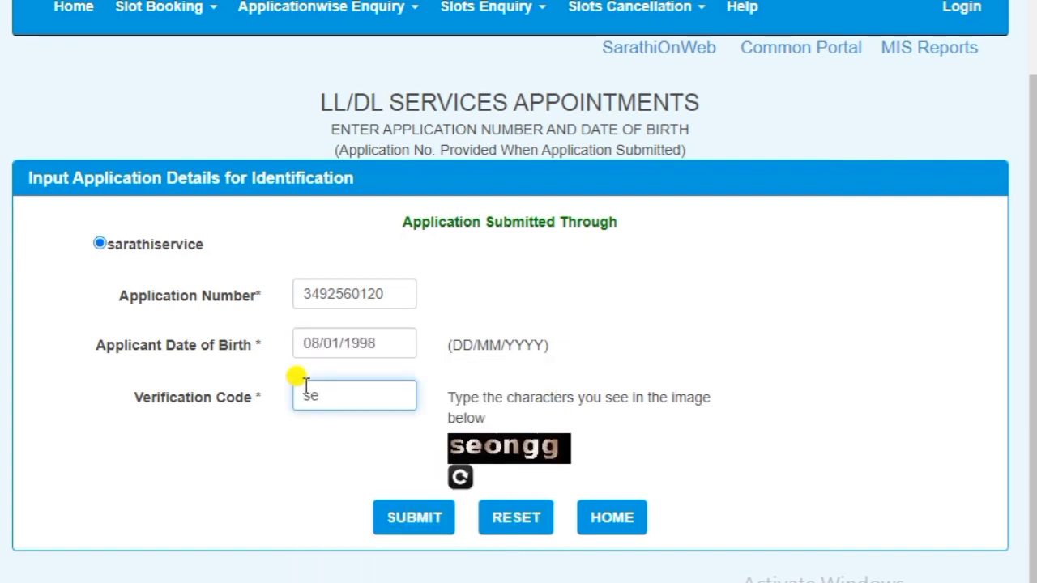
pyautogui.click(414, 528)
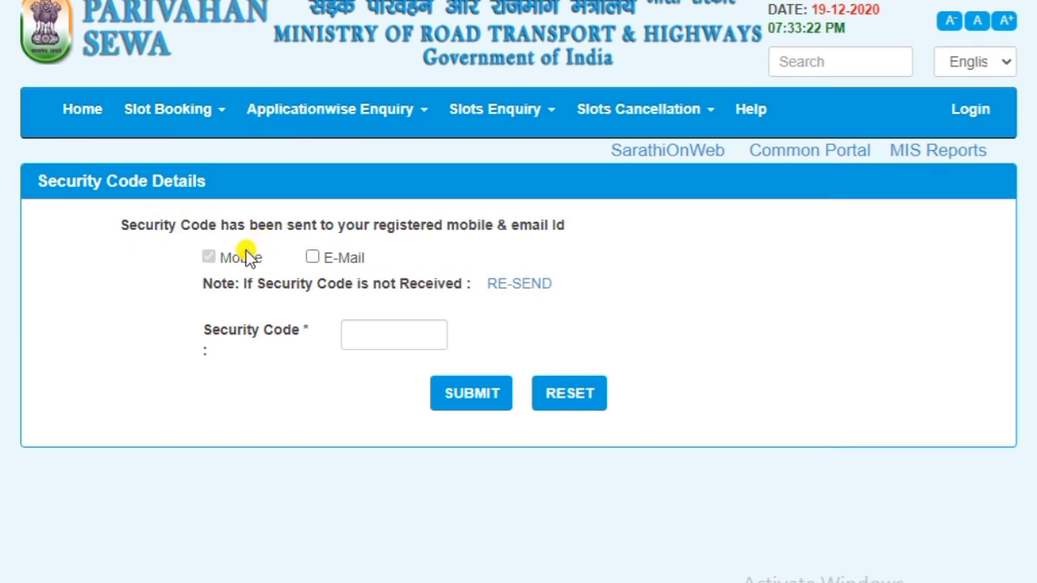
pyautogui.click(400, 335)
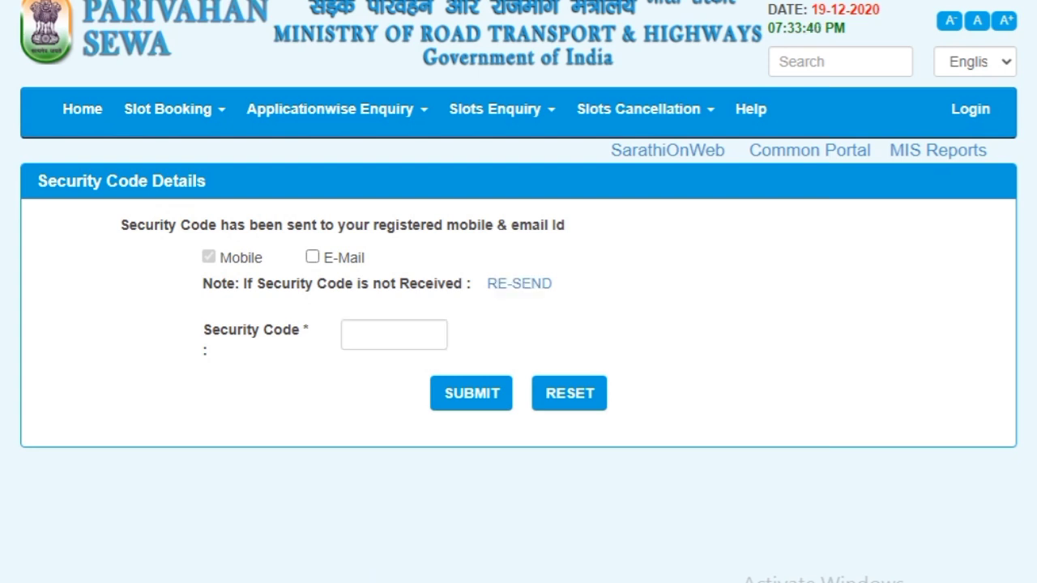
pyautogui.click(390, 331)
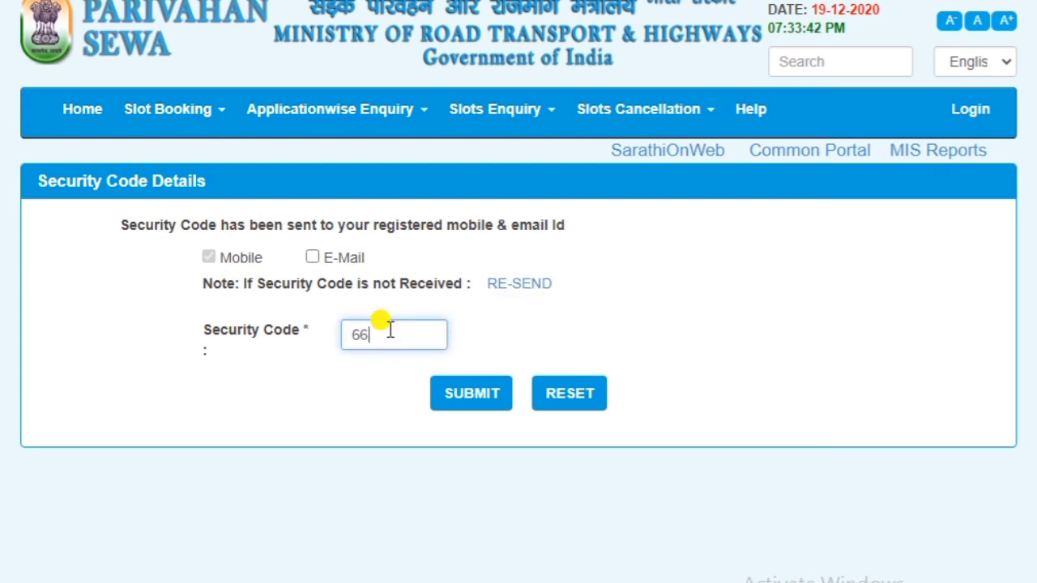
pyautogui.click(478, 398)
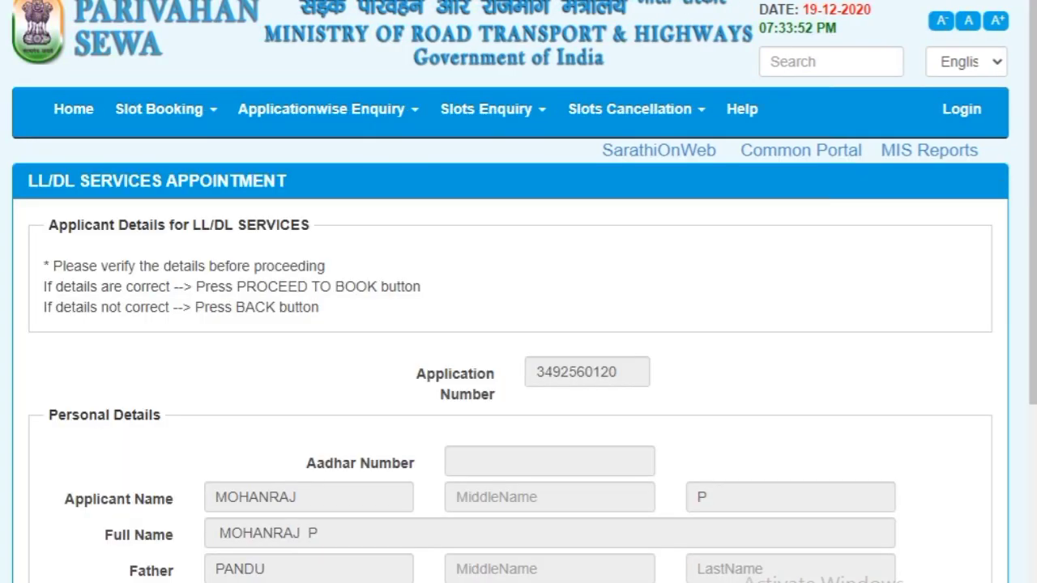
pyautogui.scroll(-1, 1030, 195)
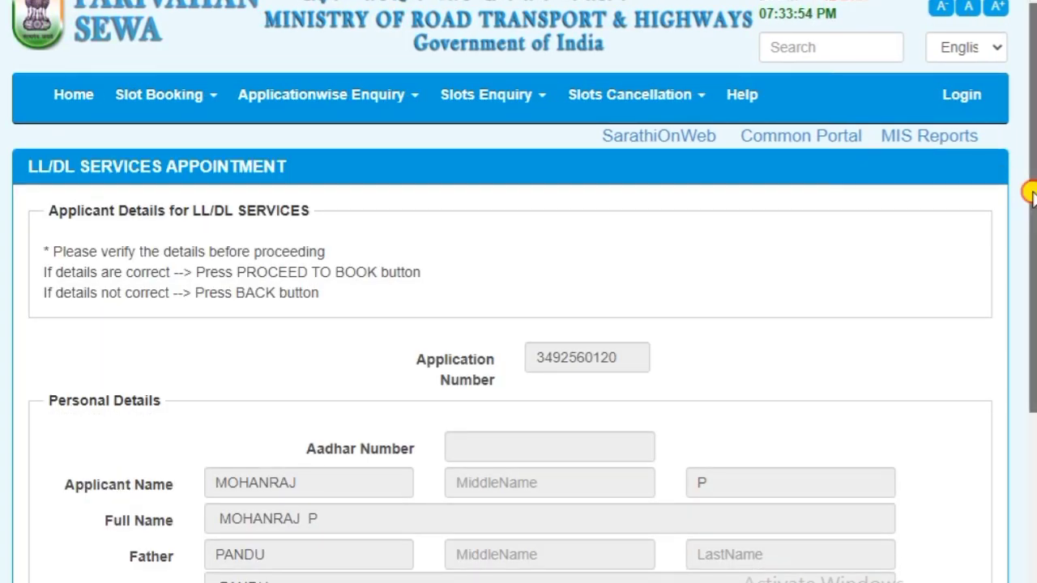
pyautogui.moveTo(1031, 194); pyautogui.dragTo(1007, 393)
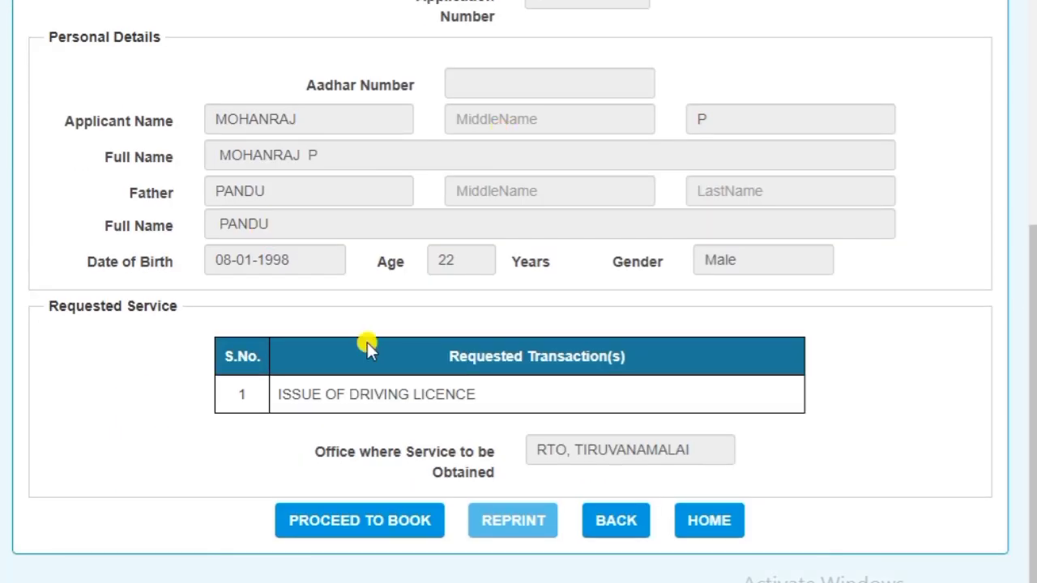
# Proceed to booking, choose 28 December 2020, reserve a seat in the 10.00-13.00 slot, and book it
pyautogui.click(384, 528)
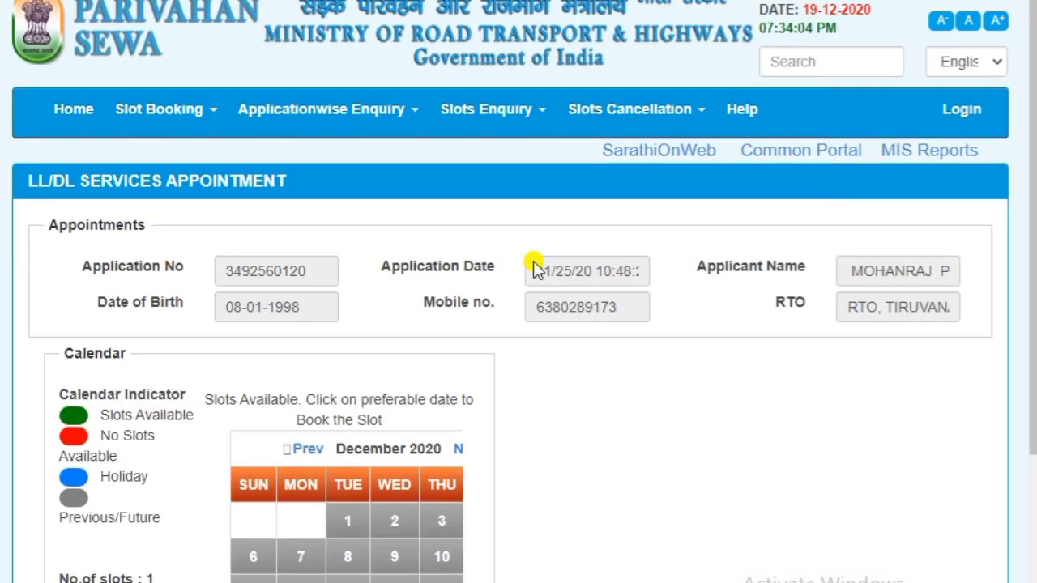
pyautogui.scroll(-2, 1033, 185)
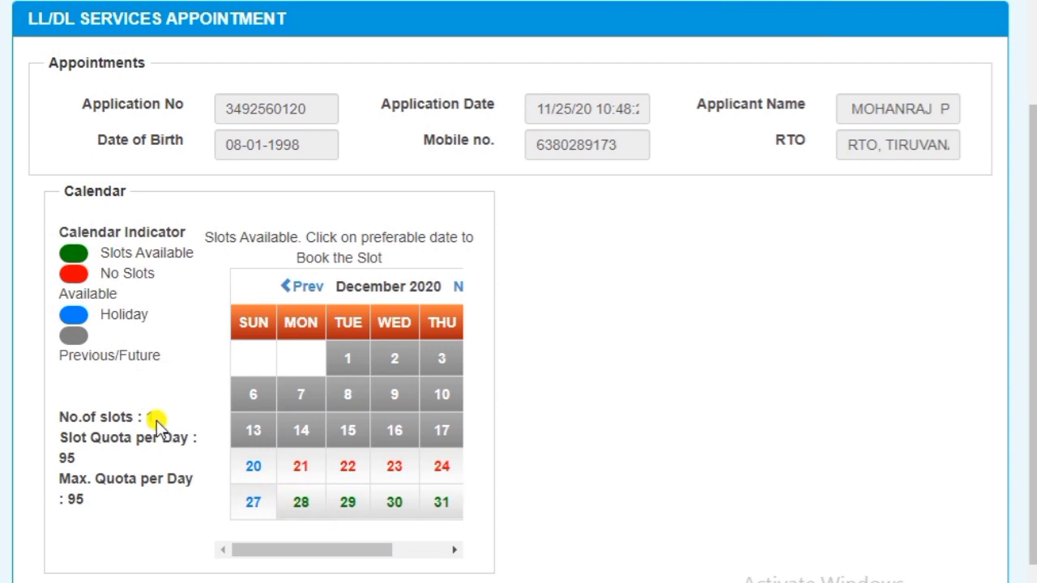
pyautogui.click(304, 503)
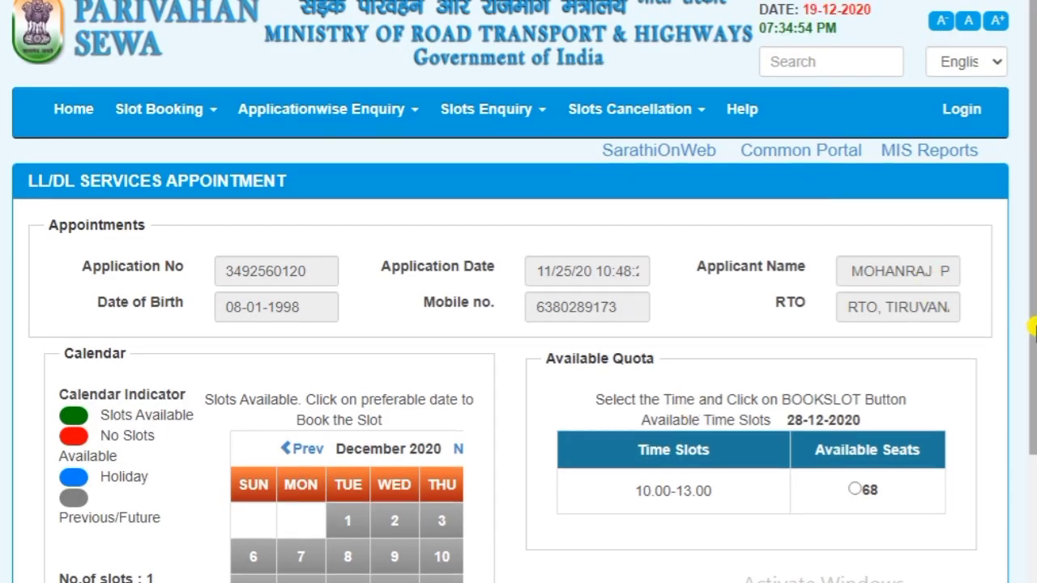
pyautogui.scroll(-2, 1032, 324)
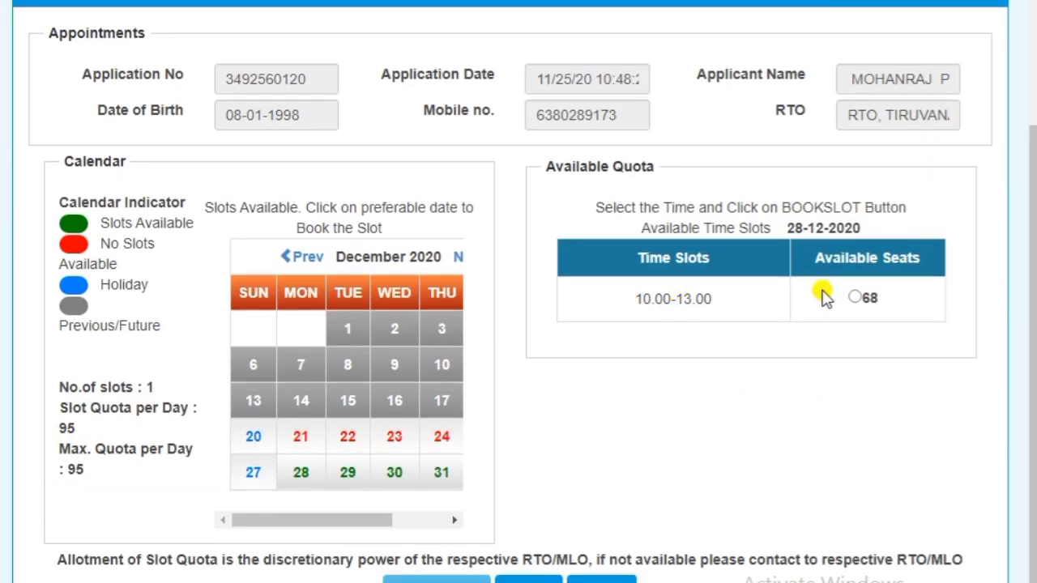
pyautogui.click(855, 297)
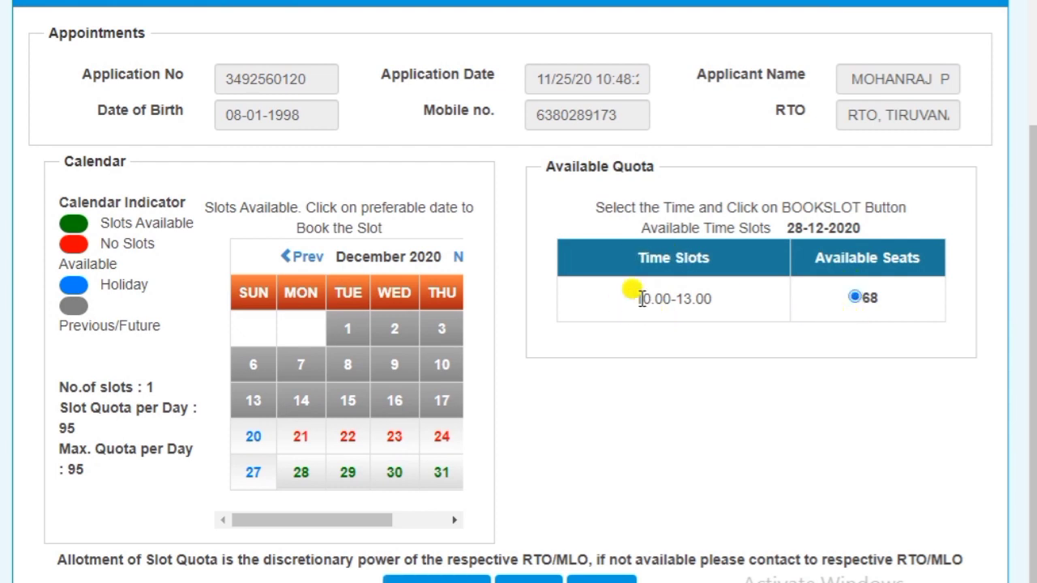
pyautogui.scroll(-2, 1028, 261)
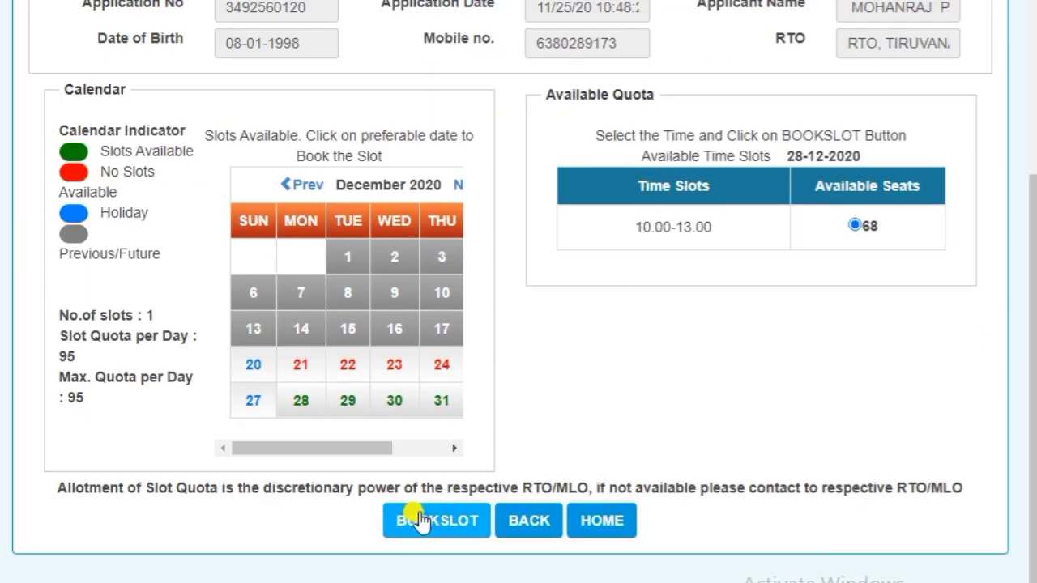
pyautogui.click(420, 520)
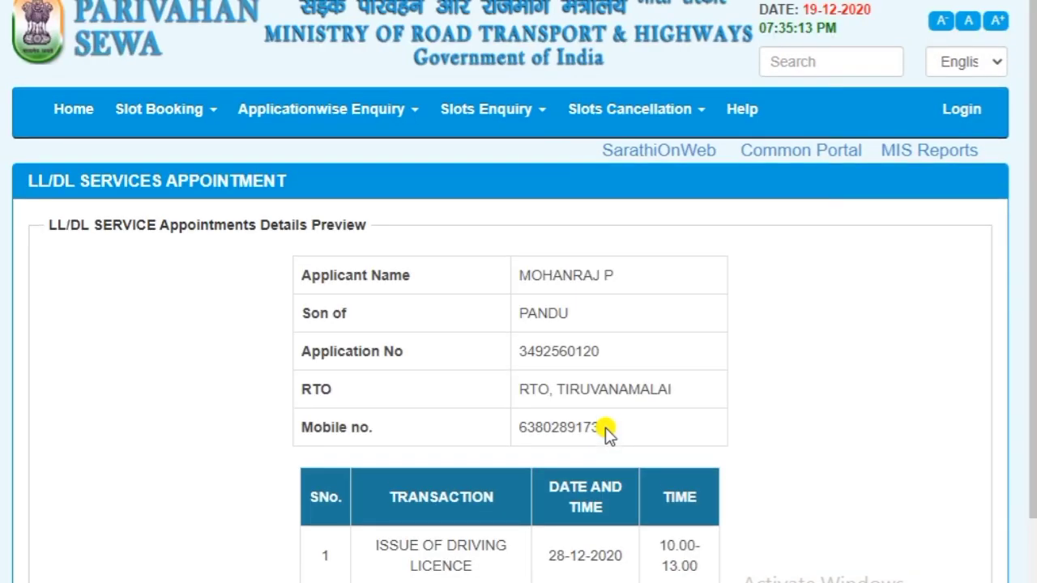
# Review the 28-12-2020, 10.00-13.00 appointment preview and confirm the slot booking
pyautogui.moveTo(1033, 252); pyautogui.dragTo(1026, 332)
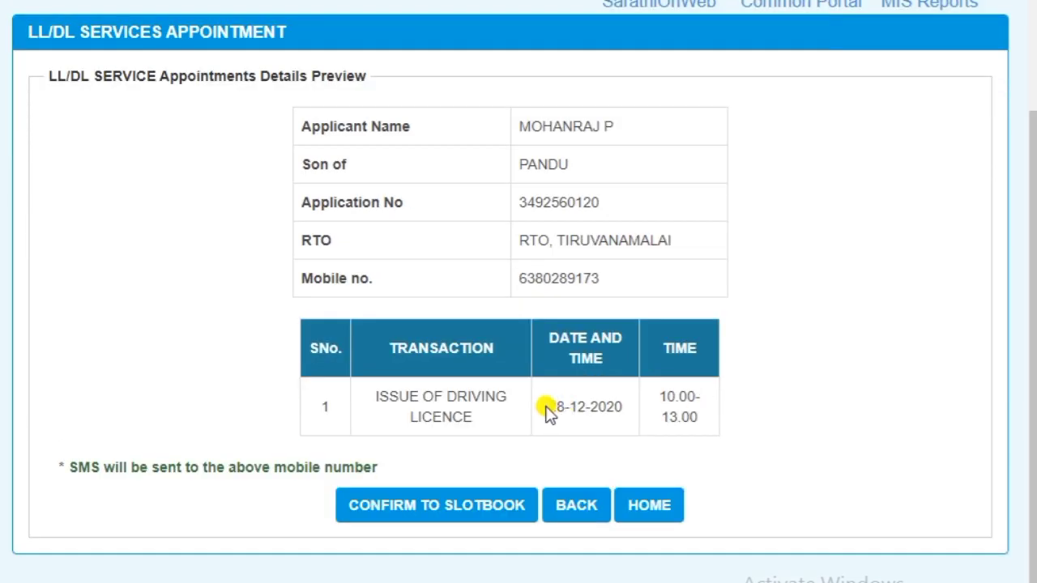
pyautogui.moveTo(548, 409); pyautogui.dragTo(643, 407)
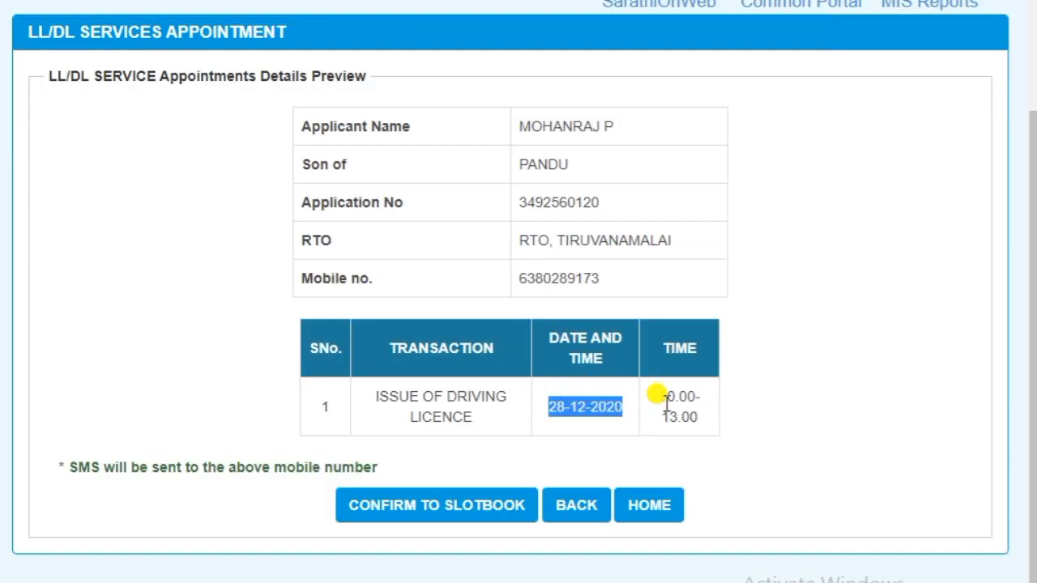
pyautogui.click(678, 429)
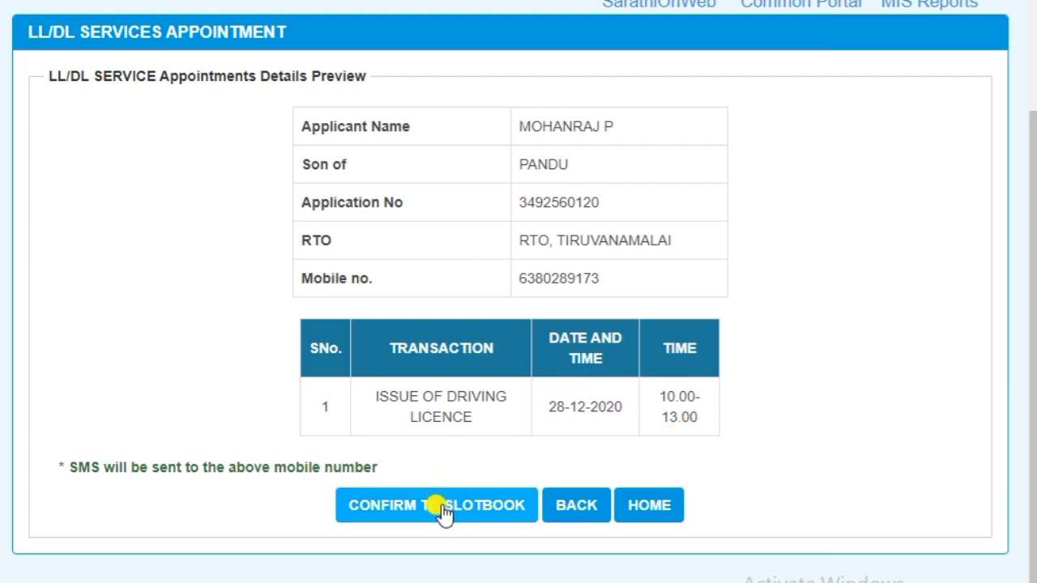
pyautogui.click(444, 508)
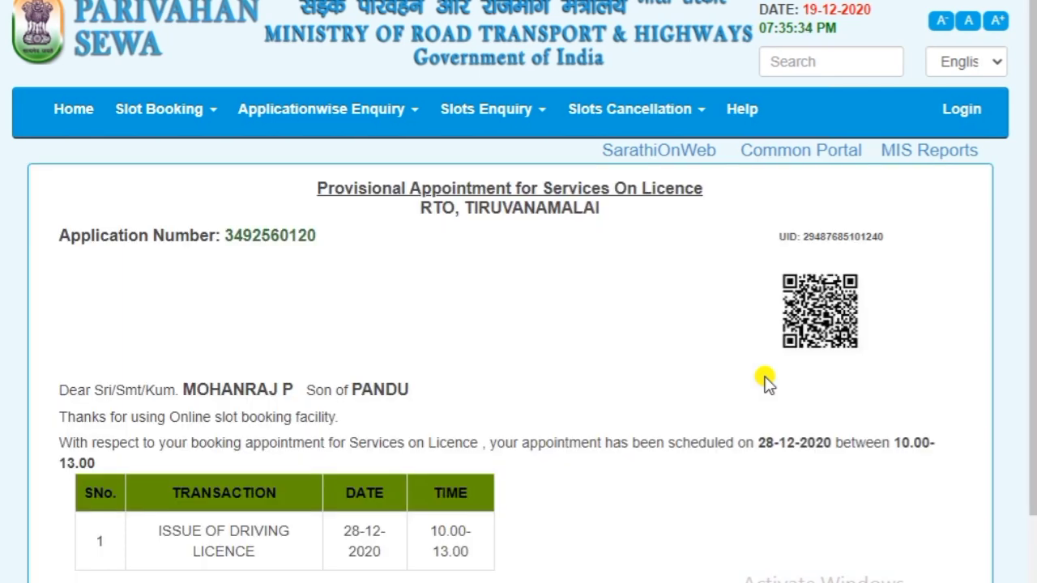
# Print the provisional appointment slip to Save as PDF under the suggested name DTAppmntPdf
pyautogui.scroll(-2, 765, 381)
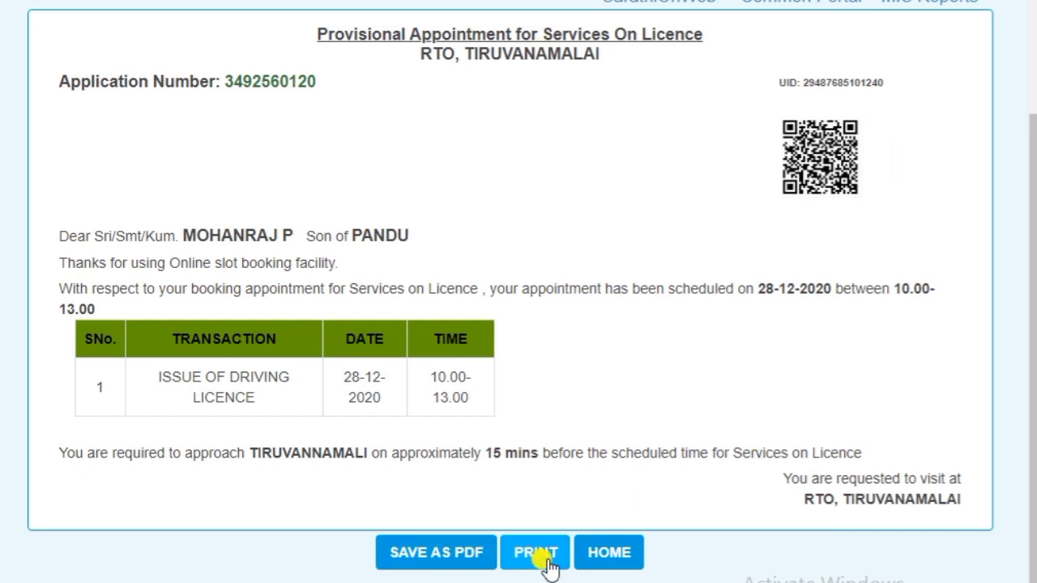
pyautogui.click(448, 562)
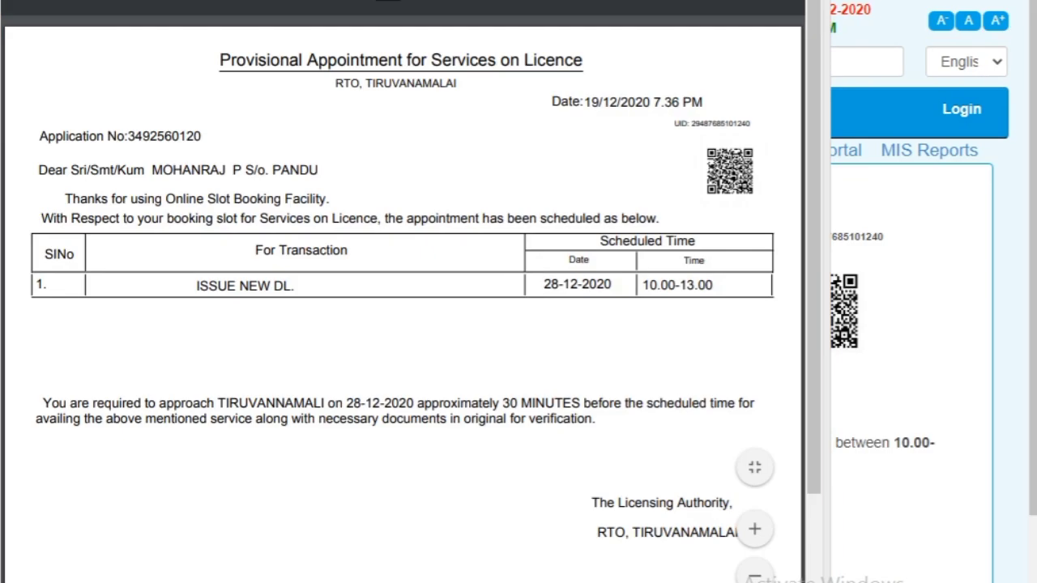
pyautogui.rightClick(350, 184)
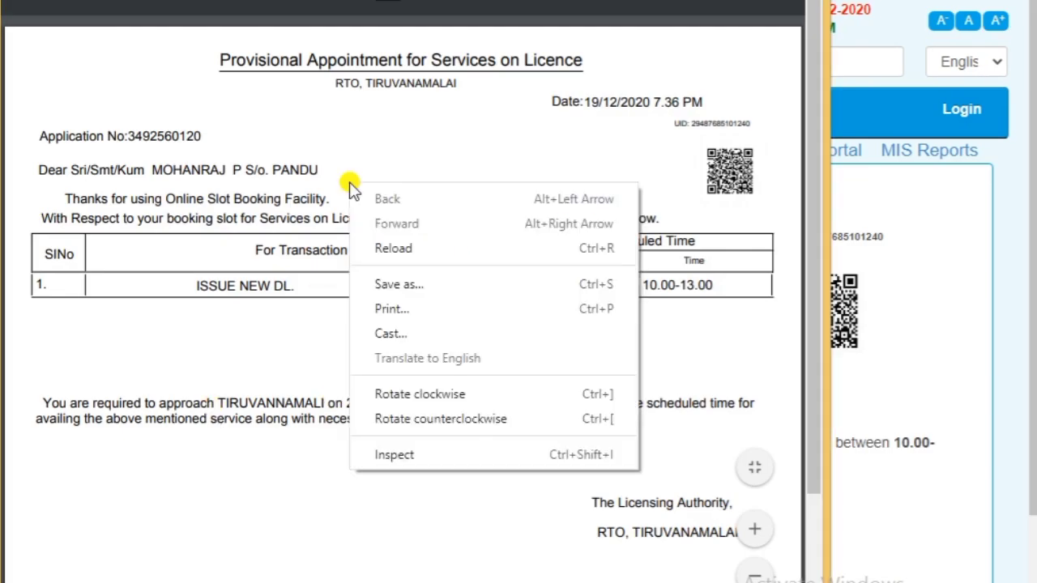
pyautogui.click(389, 309)
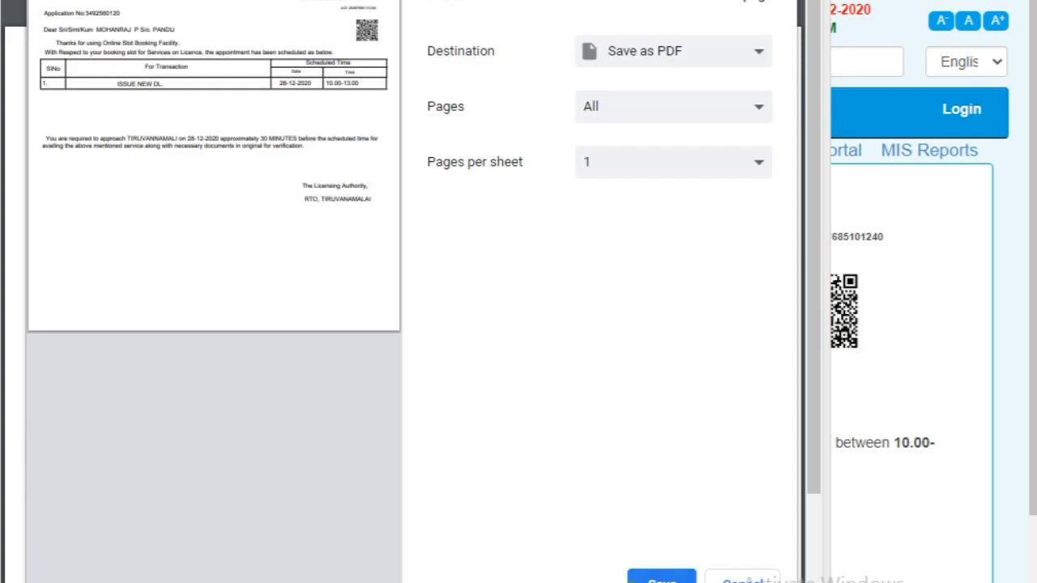
pyautogui.click(648, 580)
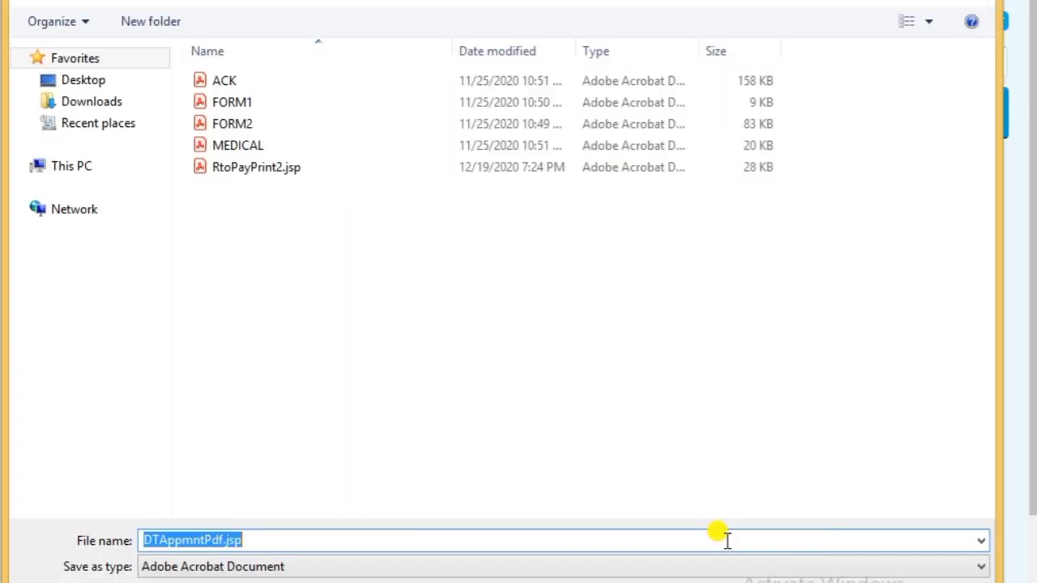
pyautogui.press('Return')
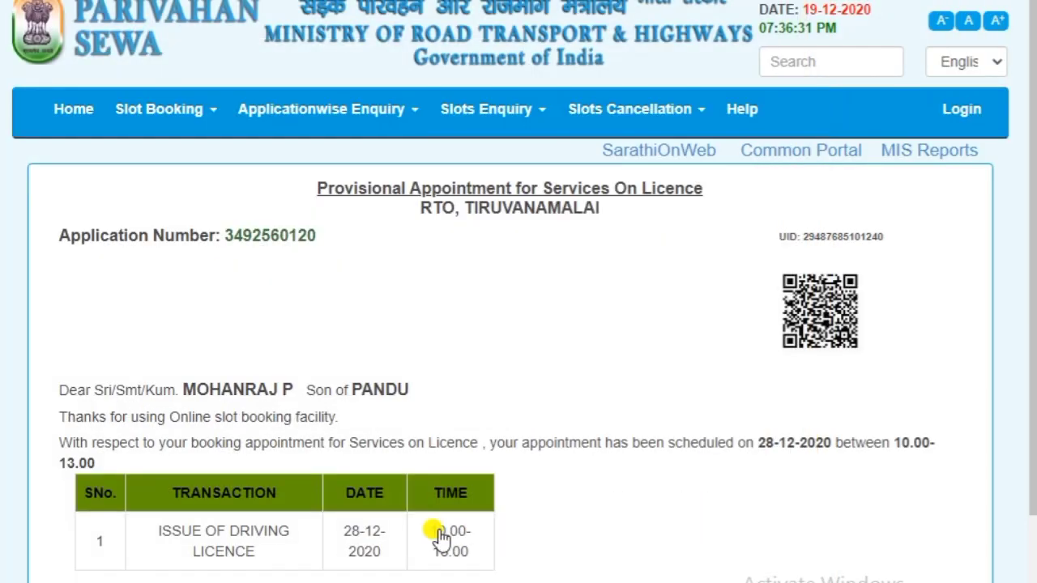
# Glance at the Slots Enquiry and Slots Cancellation menus, then return to the Sarathi home page
pyautogui.scroll(-3, 1018, 393)
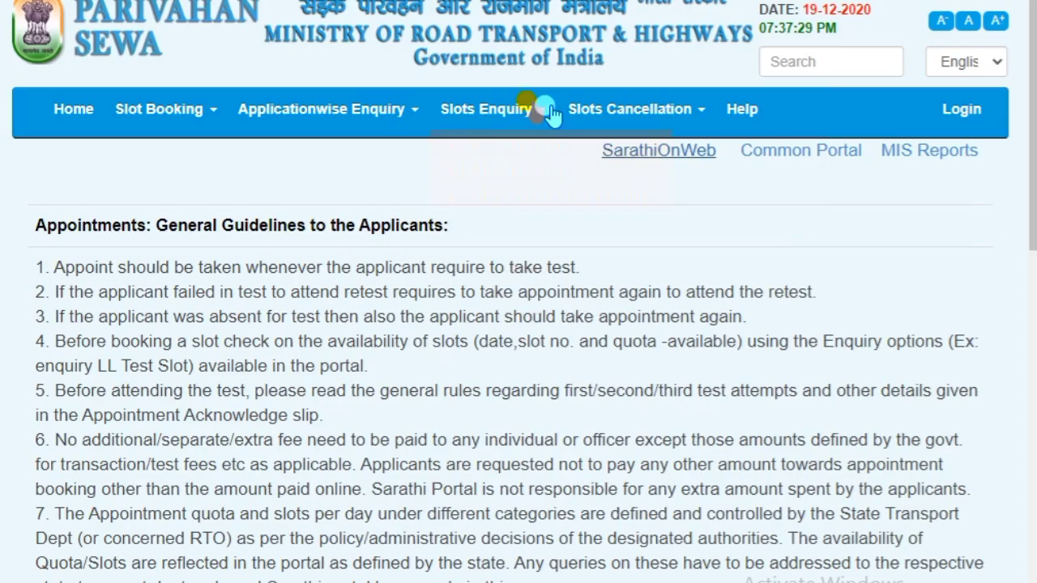
pyautogui.click(510, 109)
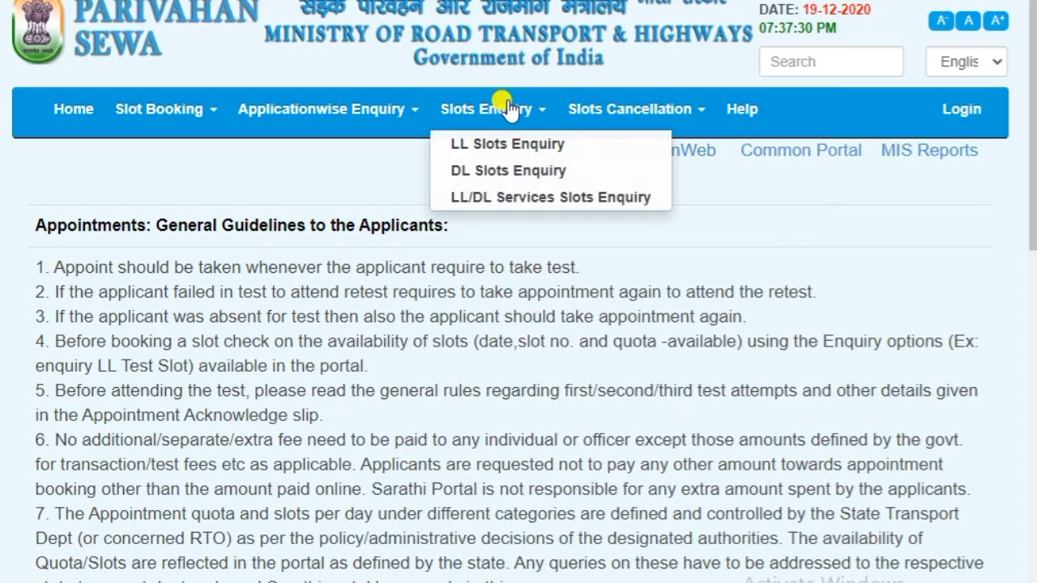
pyautogui.click(620, 111)
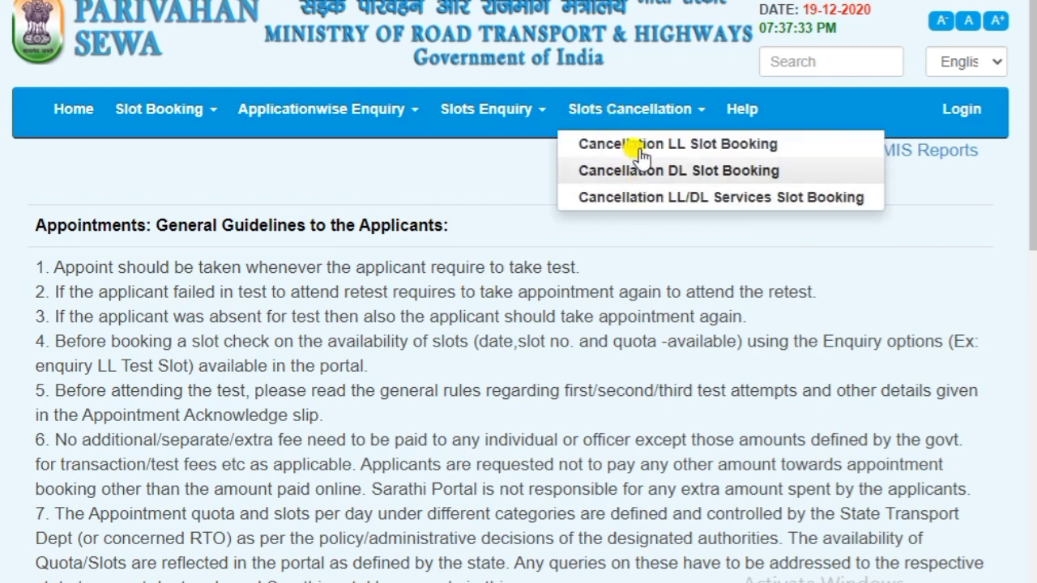
pyautogui.click(613, 365)
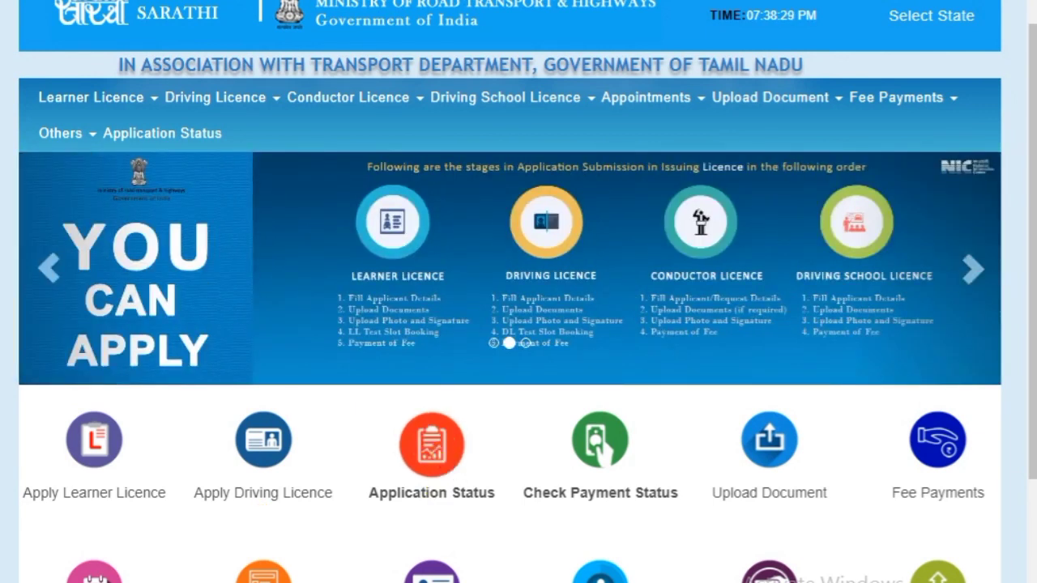
# In Application Status, submit the application number, applicant's date of birth and captcha
pyautogui.click(432, 442)
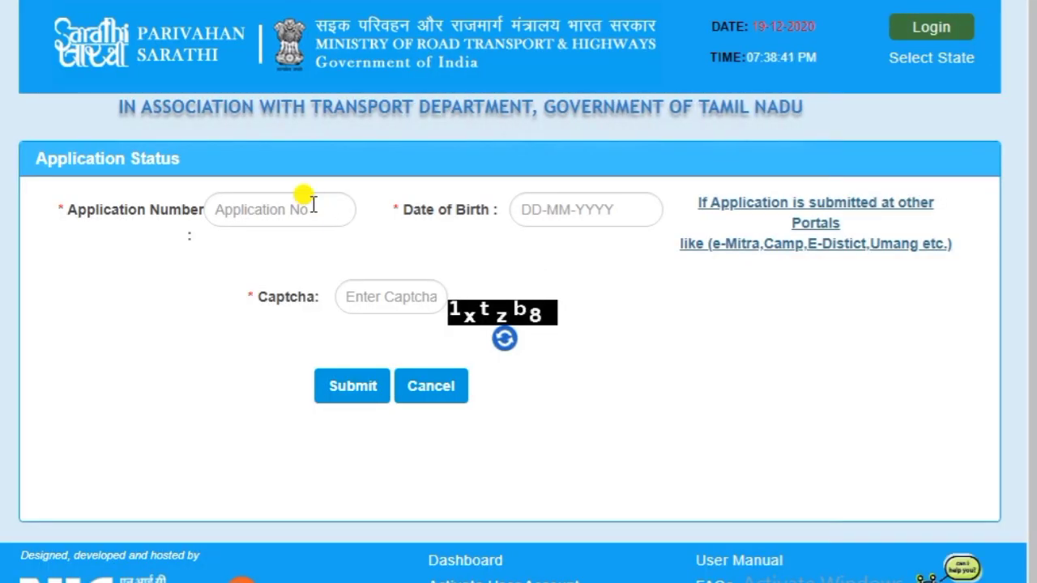
pyautogui.click(312, 207)
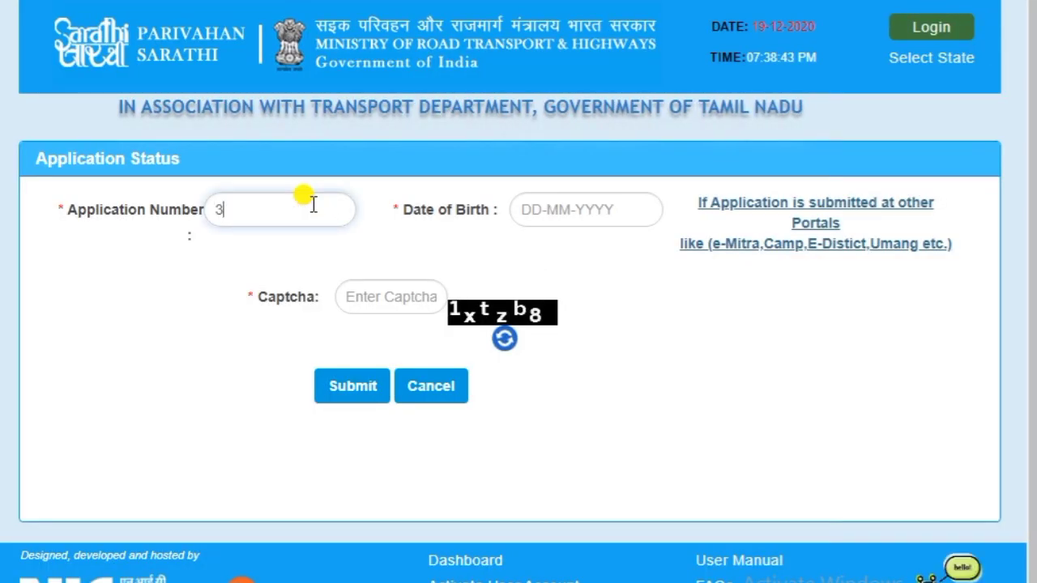
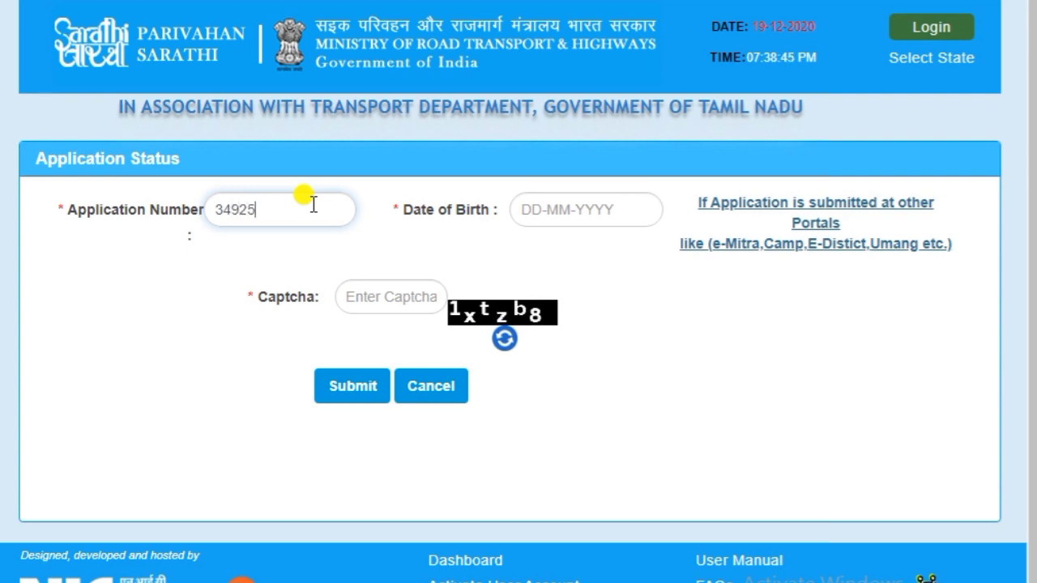
pyautogui.click(598, 208)
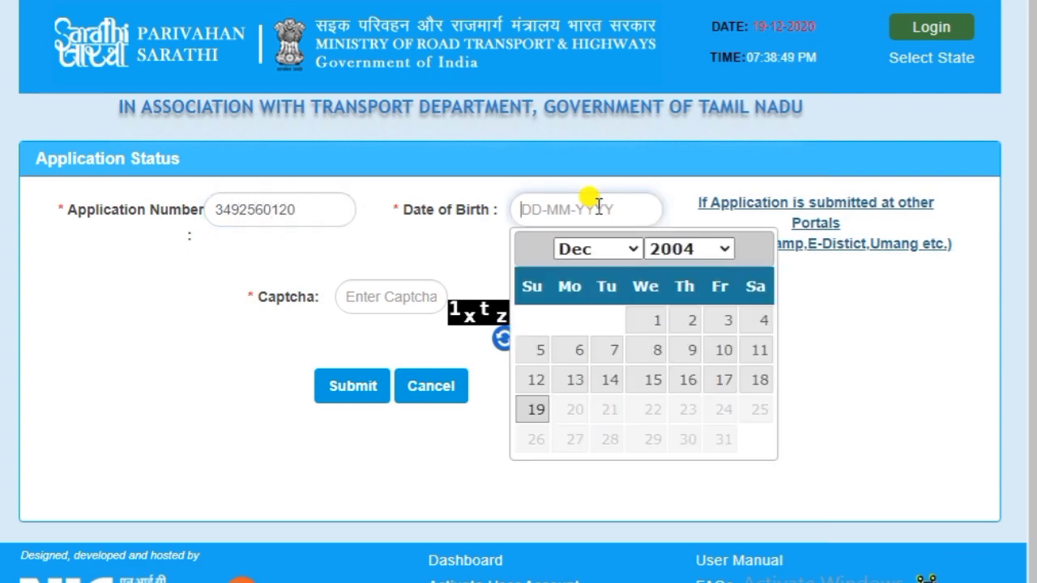
pyautogui.click(702, 249)
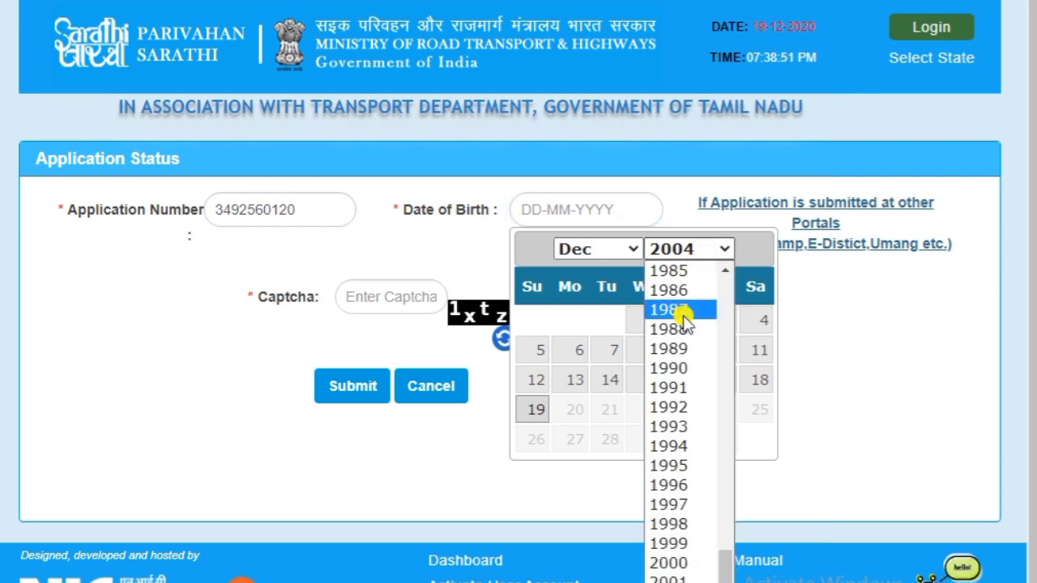
pyautogui.click(689, 524)
pyautogui.click(606, 251)
pyautogui.click(602, 272)
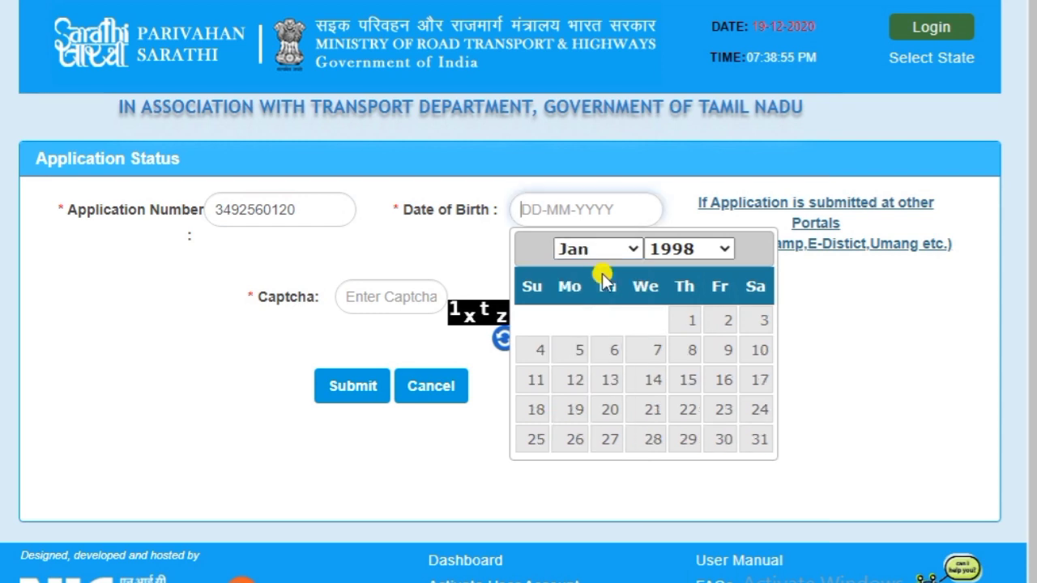
pyautogui.click(696, 354)
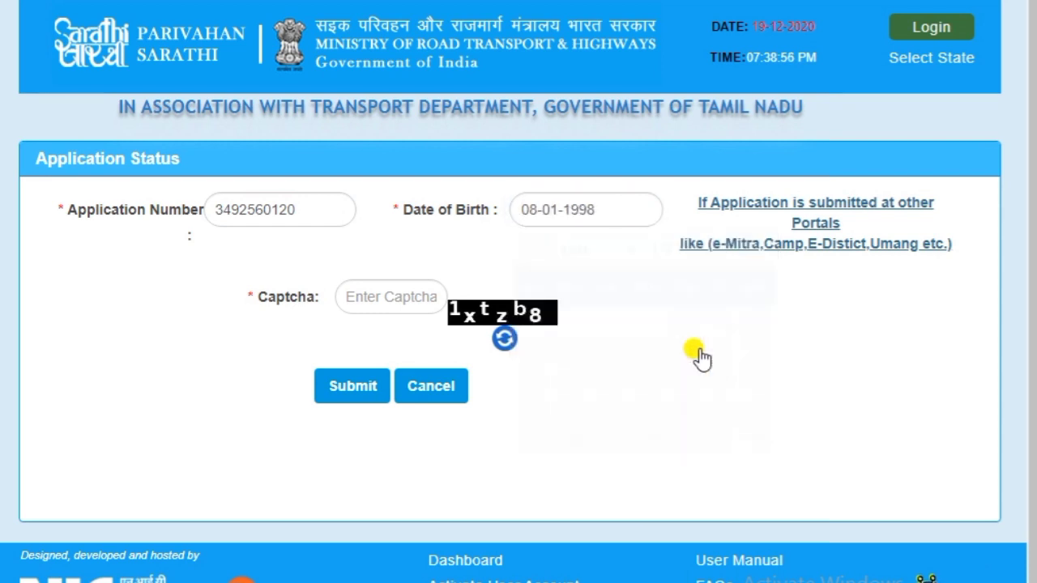
pyautogui.click(349, 297)
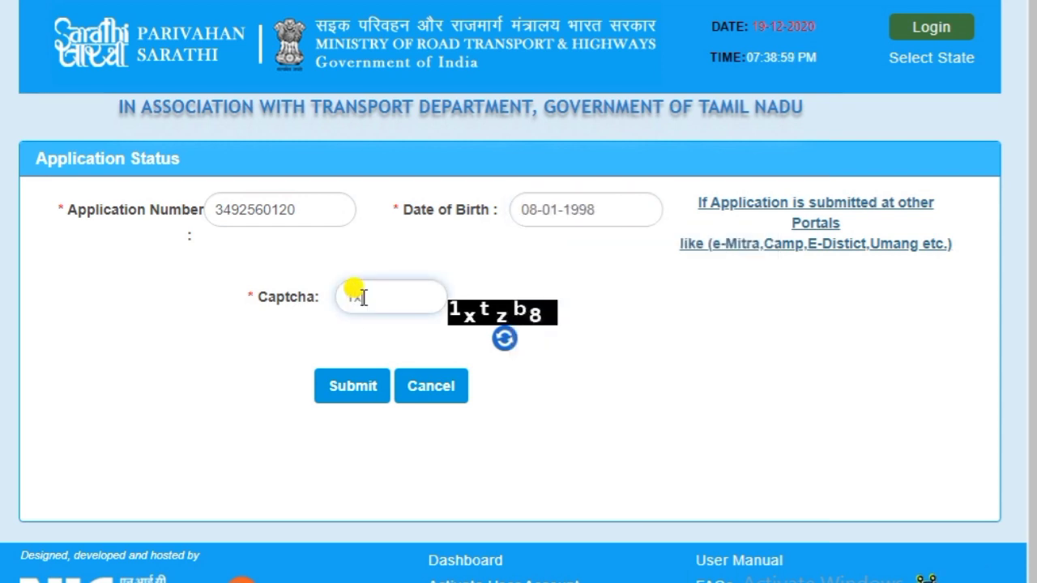
pyautogui.write('1xtzb8')
pyautogui.click(353, 387)
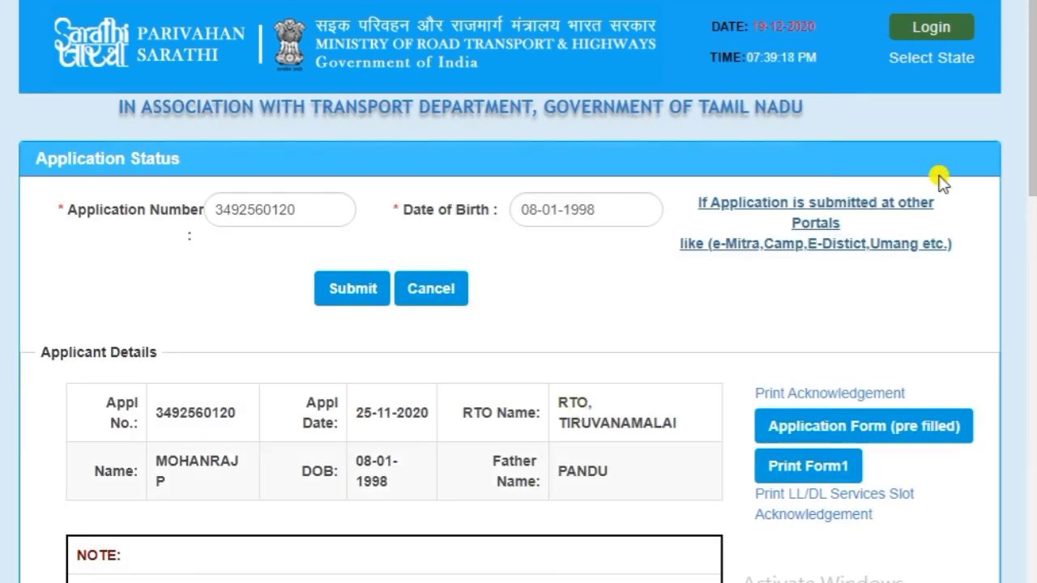
pyautogui.moveTo(1033, 134); pyautogui.dragTo(1010, 472)
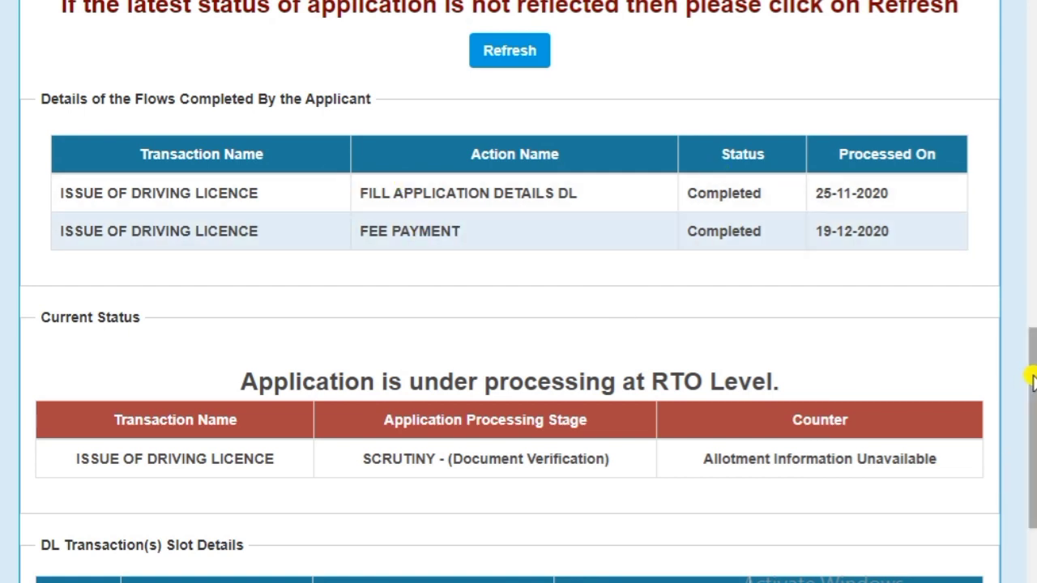
pyautogui.scroll(-2, 1027, 365)
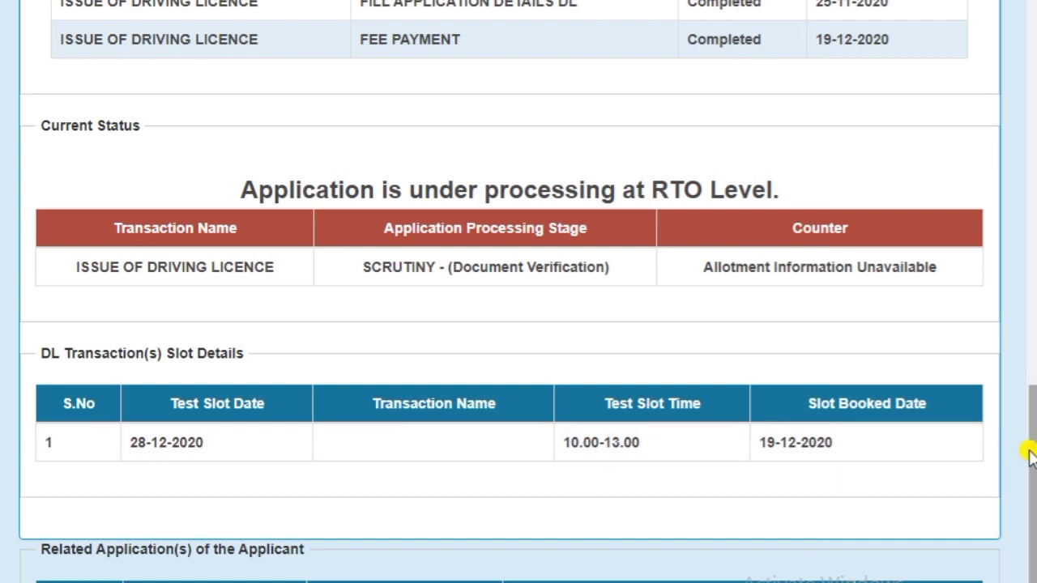
pyautogui.scroll(-2, 1021, 447)
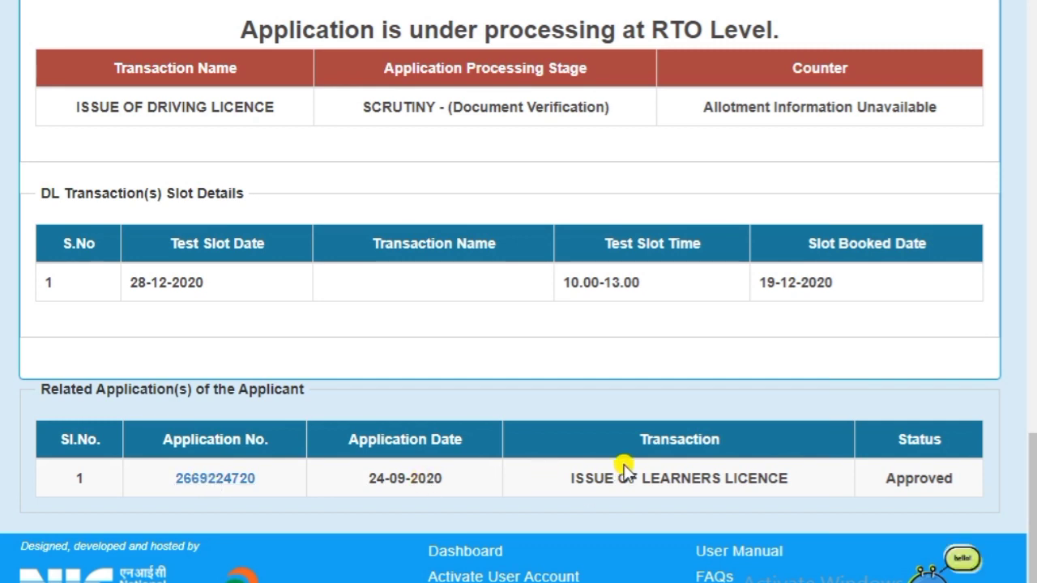
pyautogui.click(1030, 502)
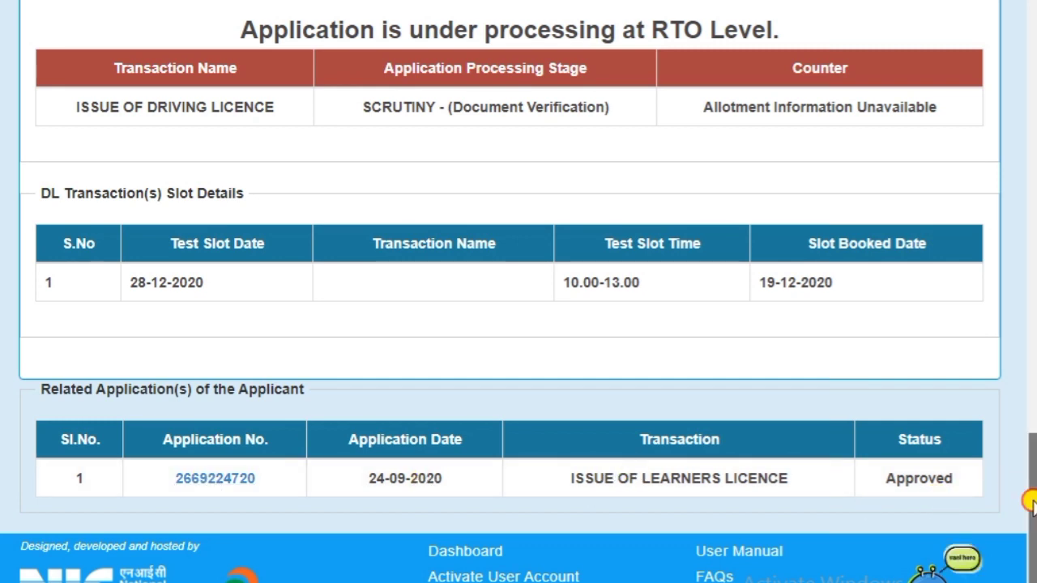
pyautogui.moveTo(1031, 502); pyautogui.dragTo(1034, 124)
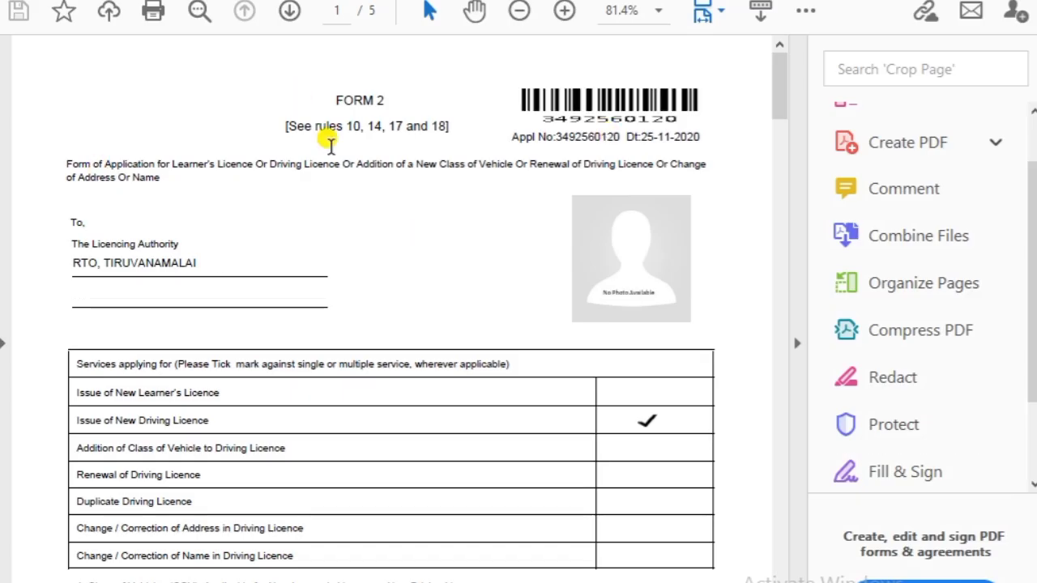
# Scroll through the pre-filled Form 2 PDF from page 1 to the page-5 document checklist
pyautogui.moveTo(776, 91); pyautogui.dragTo(764, 366)
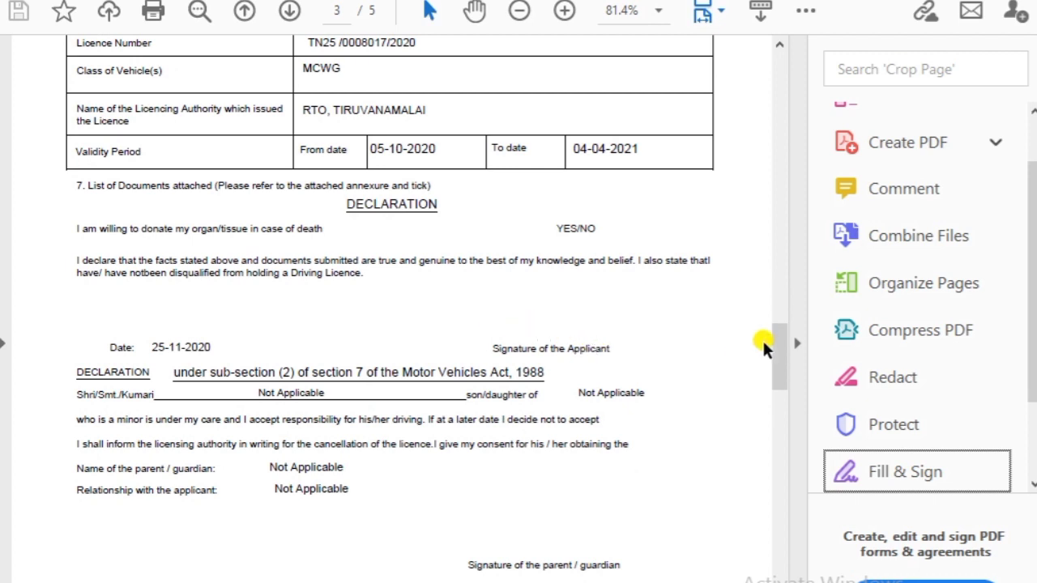
pyautogui.moveTo(773, 341); pyautogui.dragTo(772, 465)
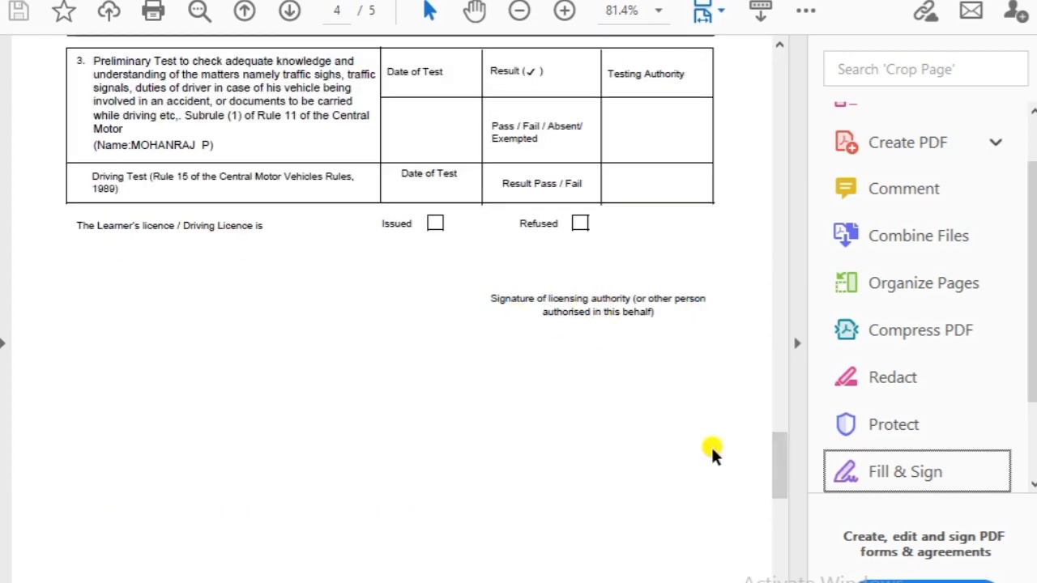
pyautogui.click(779, 476)
pyautogui.moveTo(779, 477); pyautogui.dragTo(774, 564)
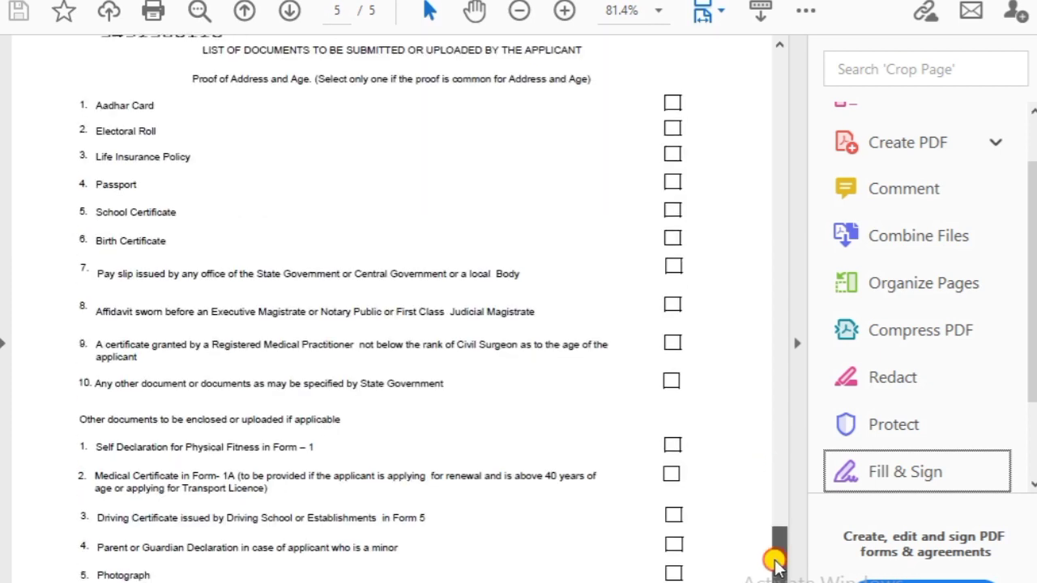